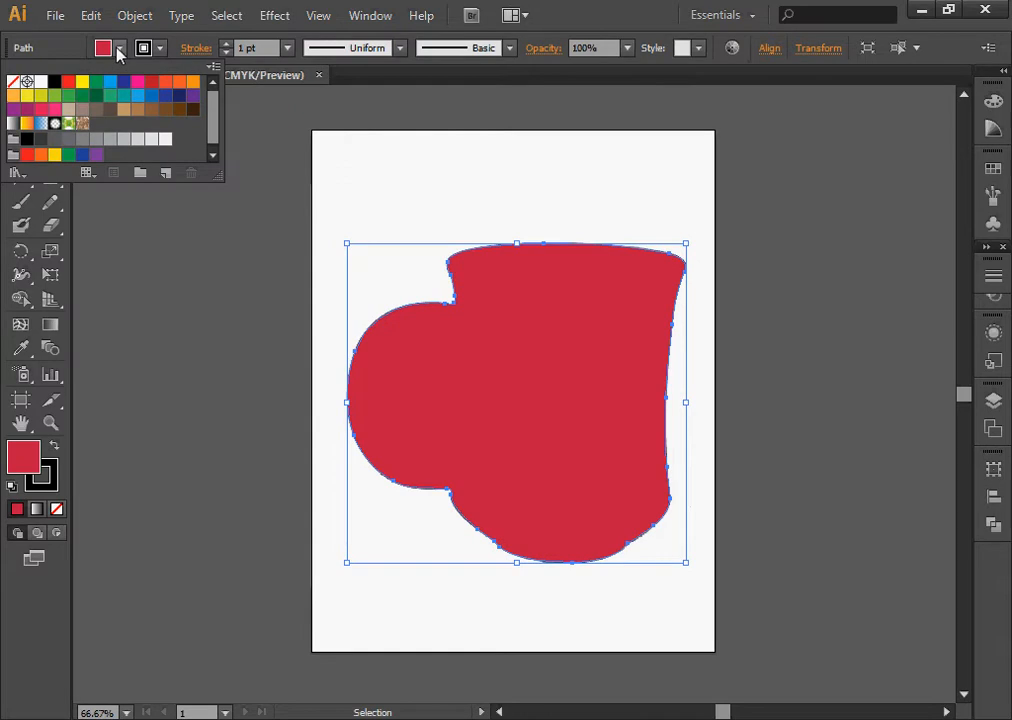
Give the mug silhouette a tan fill and remove its stroke
{"action": "left_click", "coordinate": [123, 110]}
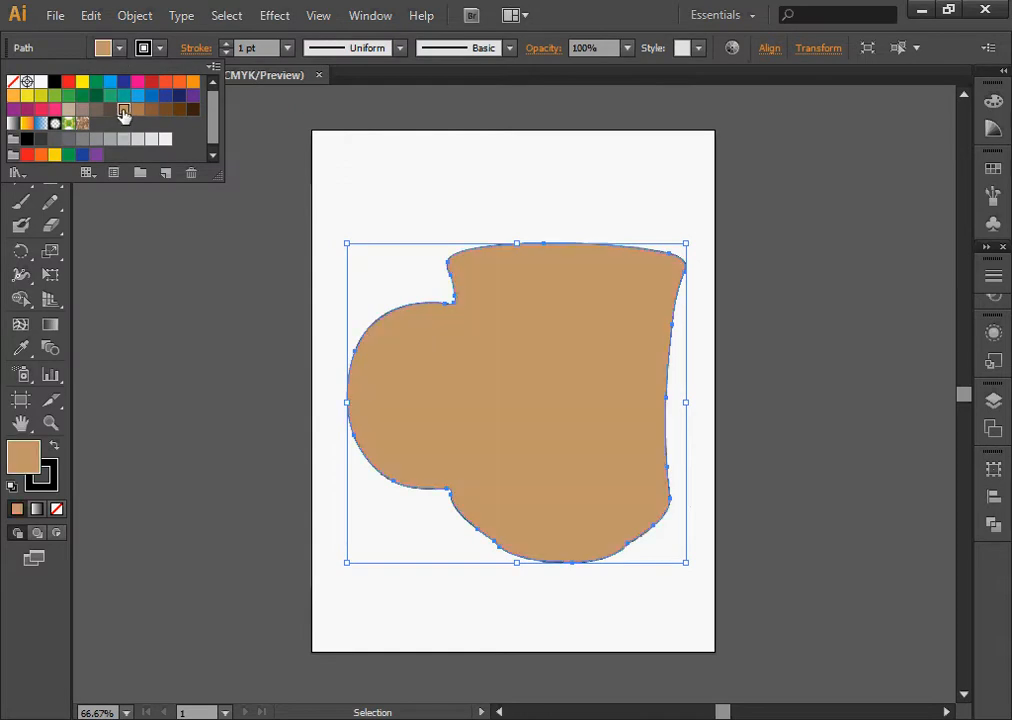
{"action": "left_click", "coordinate": [158, 50]}
{"action": "left_click", "coordinate": [159, 50]}
{"action": "left_click", "coordinate": [17, 82]}
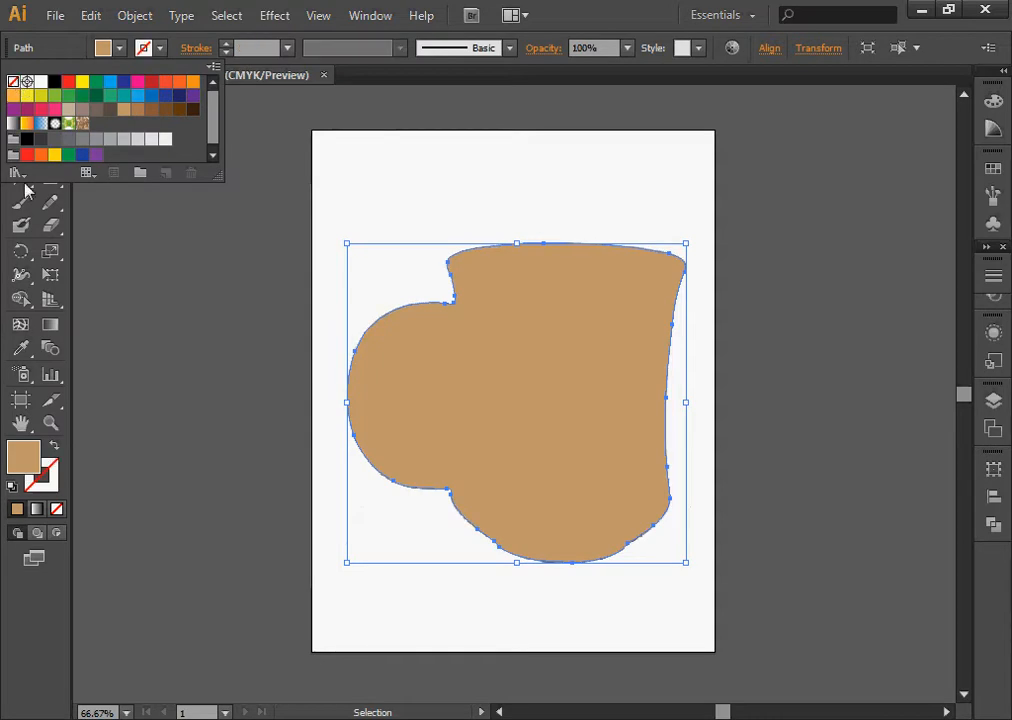
Change the mug silhouette's fill to a light cream colour
{"action": "double_click", "coordinate": [24, 456]}
{"action": "left_click_drag", "start_coordinate": [352, 241], "coordinate": [329, 245]}
{"action": "left_click", "coordinate": [797, 247]}
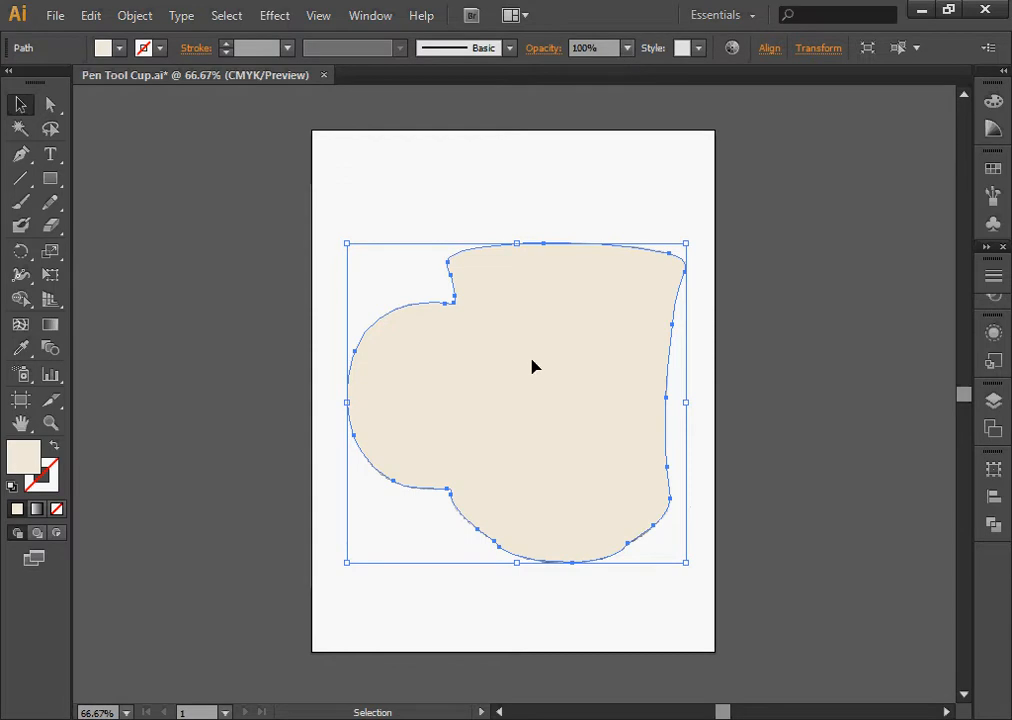
Lower the mug silhouette's opacity to 40% after trying 30%
{"action": "left_click", "coordinate": [627, 48]}
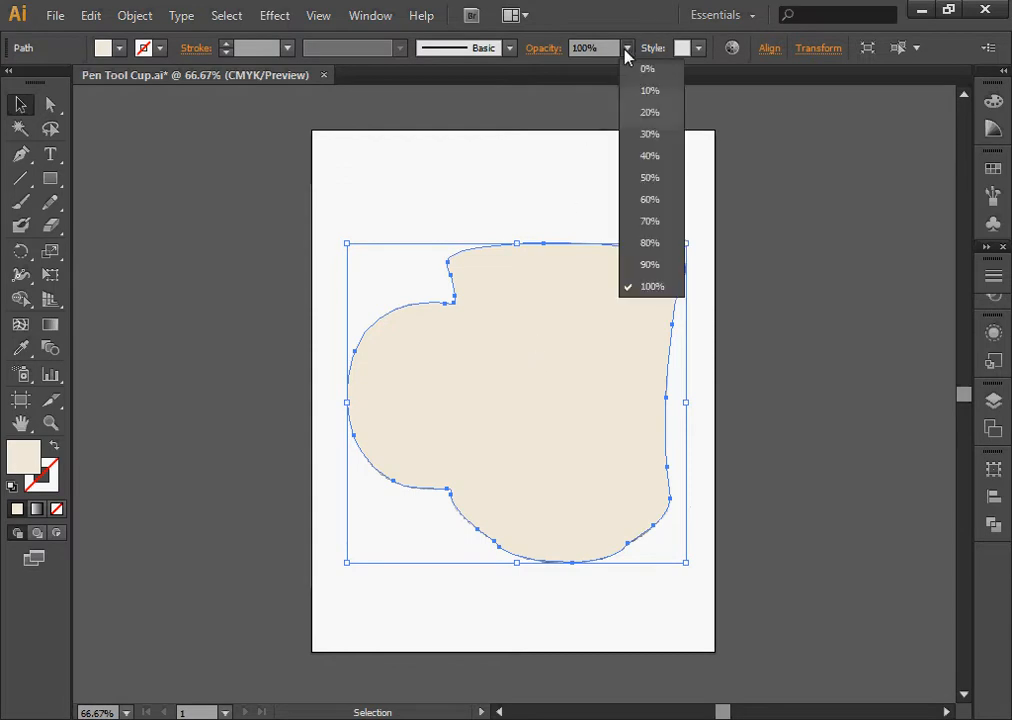
{"action": "left_click", "coordinate": [652, 134]}
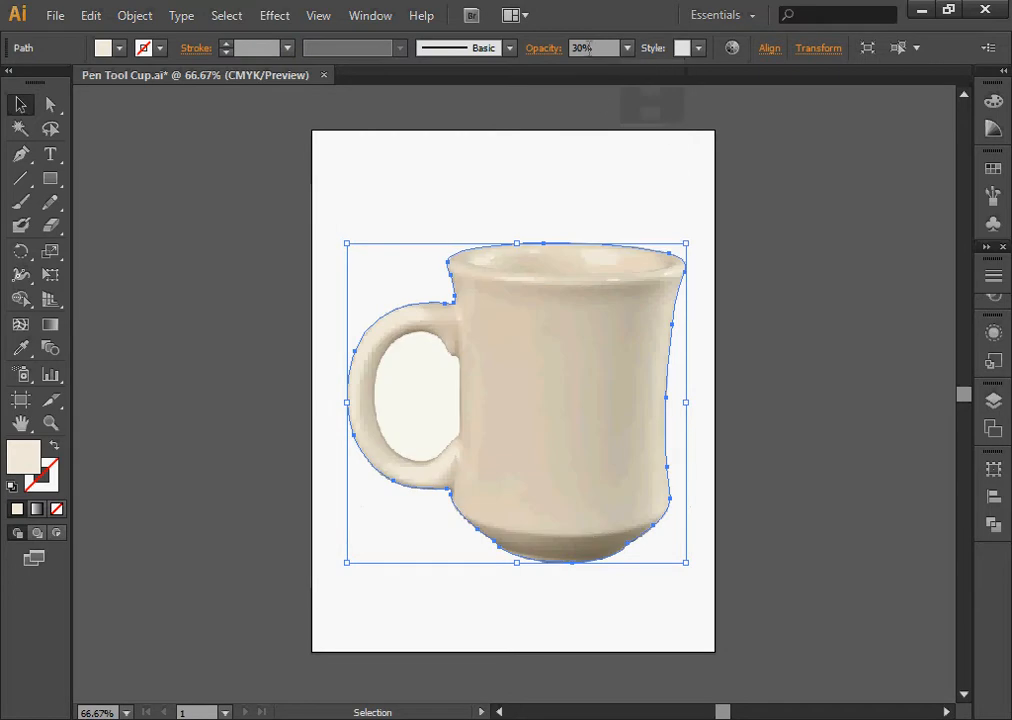
{"action": "left_click", "coordinate": [627, 48]}
{"action": "left_click", "coordinate": [644, 162]}
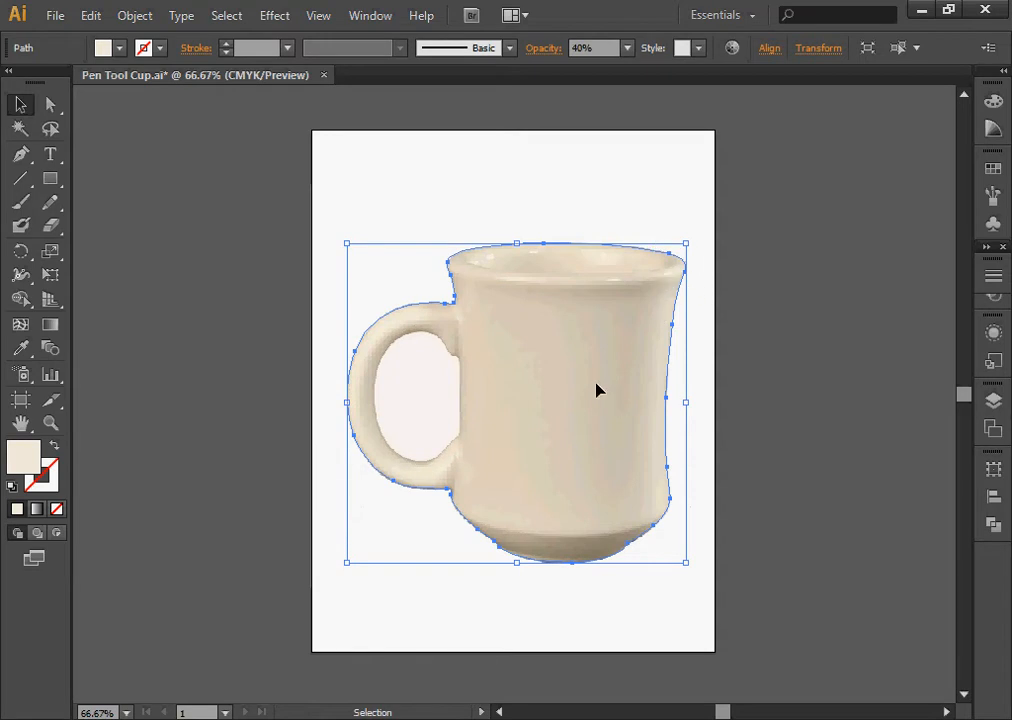
{"action": "left_click", "coordinate": [134, 15]}
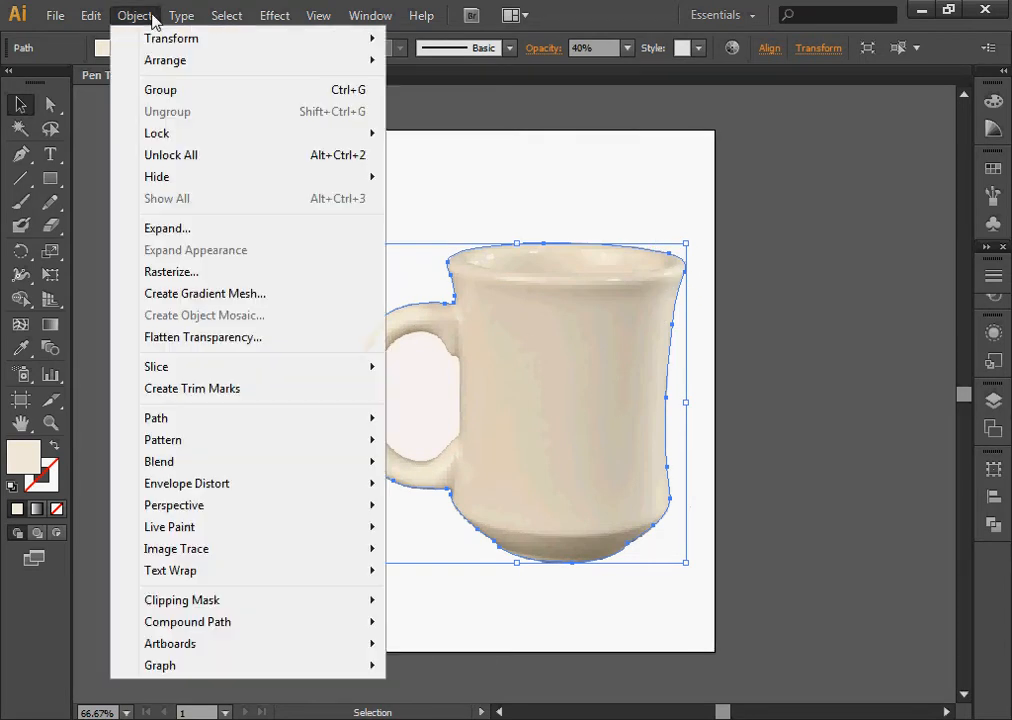
{"action": "left_click", "coordinate": [190, 154]}
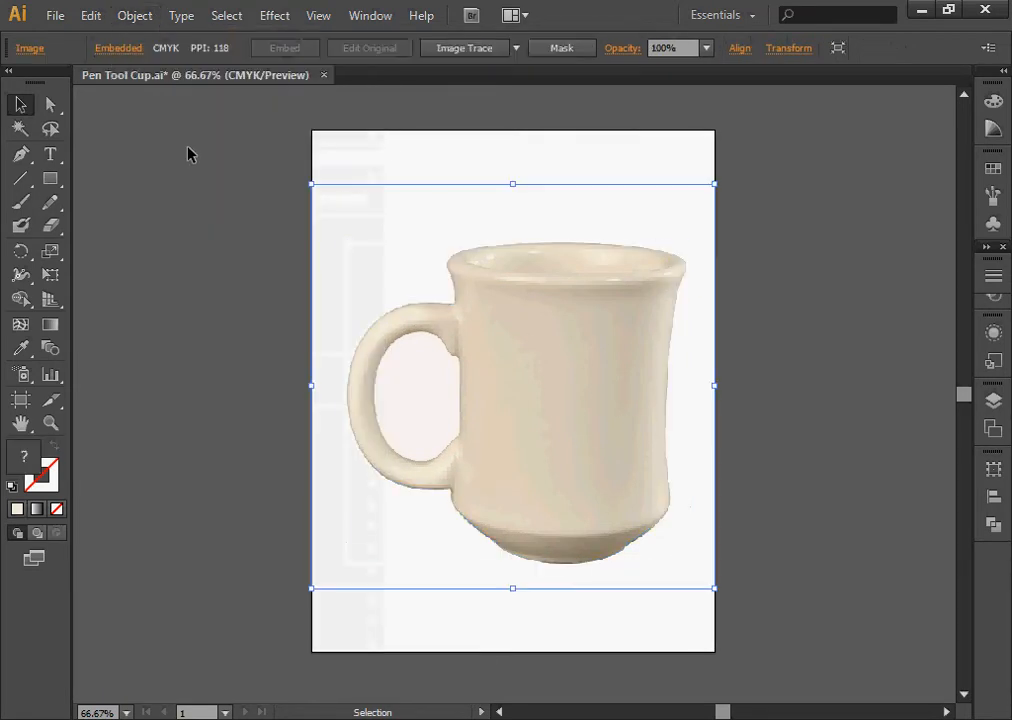
{"action": "left_click", "coordinate": [145, 15]}
{"action": "mouse_move", "coordinate": [98, 16]}
{"action": "left_click", "coordinate": [118, 39]}
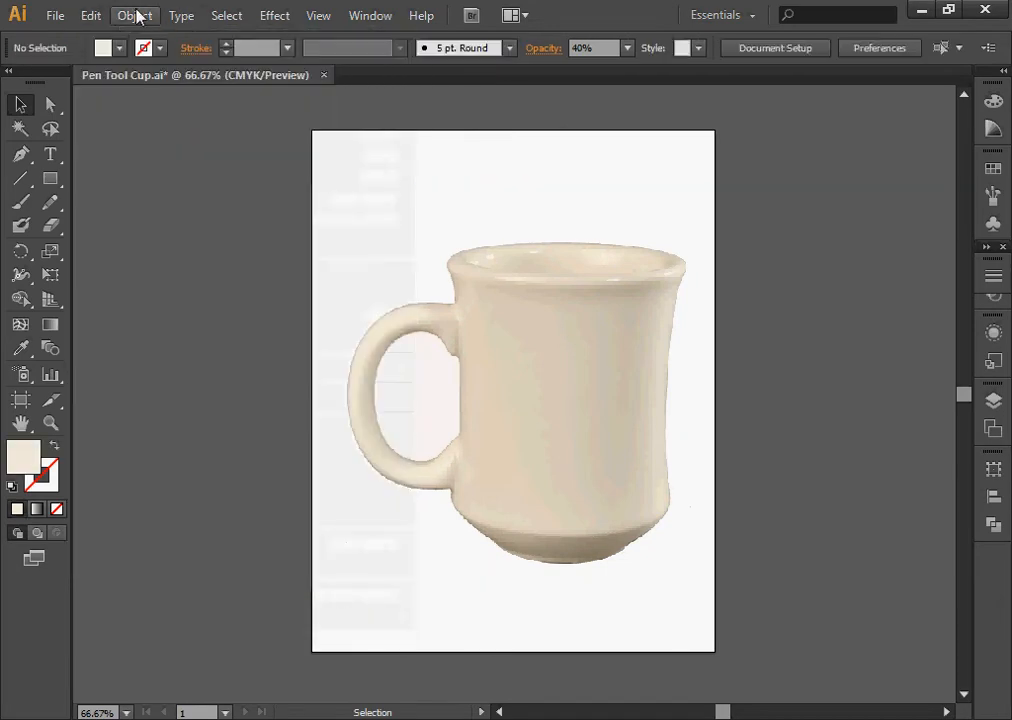
{"action": "left_click", "coordinate": [134, 15]}
{"action": "left_click", "coordinate": [220, 156]}
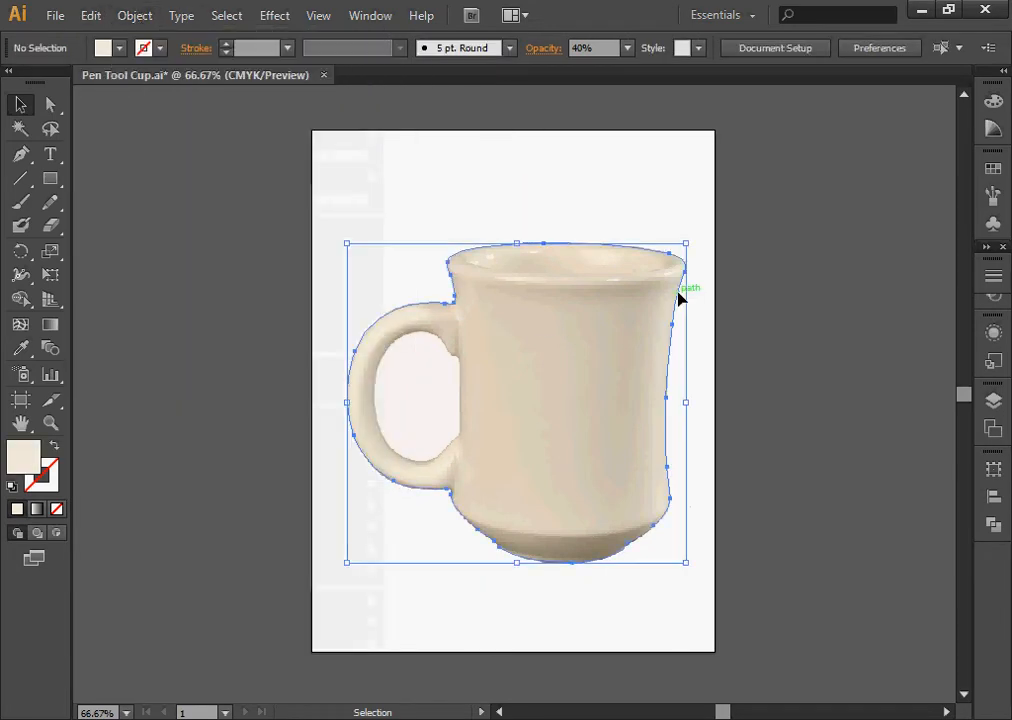
Lock the mug silhouette path
{"action": "left_click", "coordinate": [140, 16]}
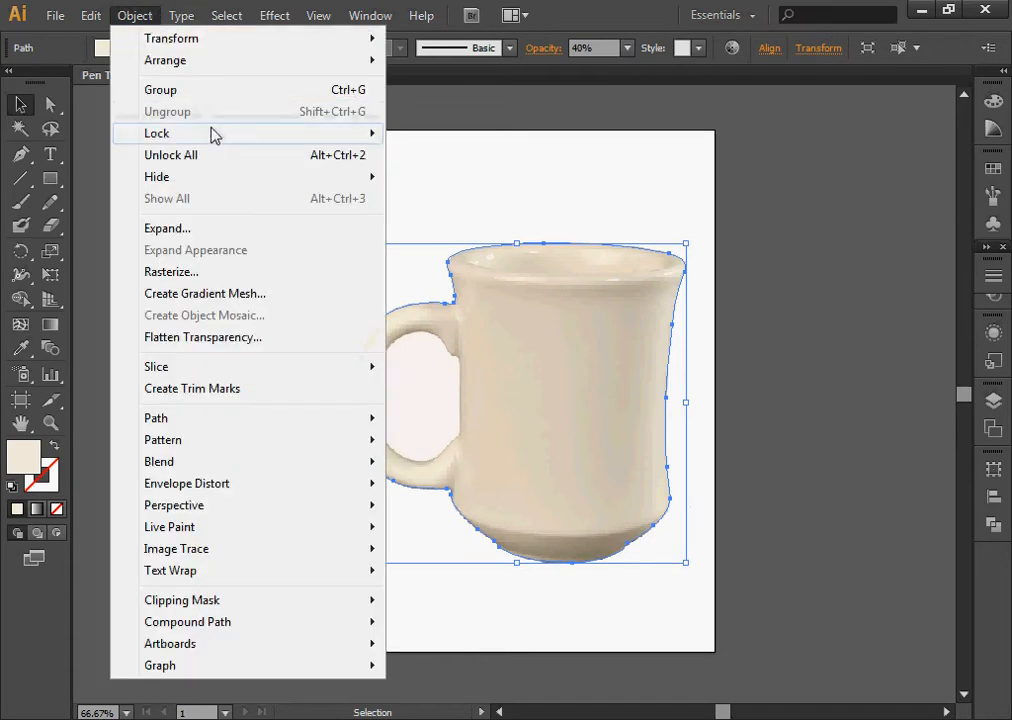
{"action": "mouse_move", "coordinate": [300, 133]}
{"action": "left_click", "coordinate": [479, 140]}
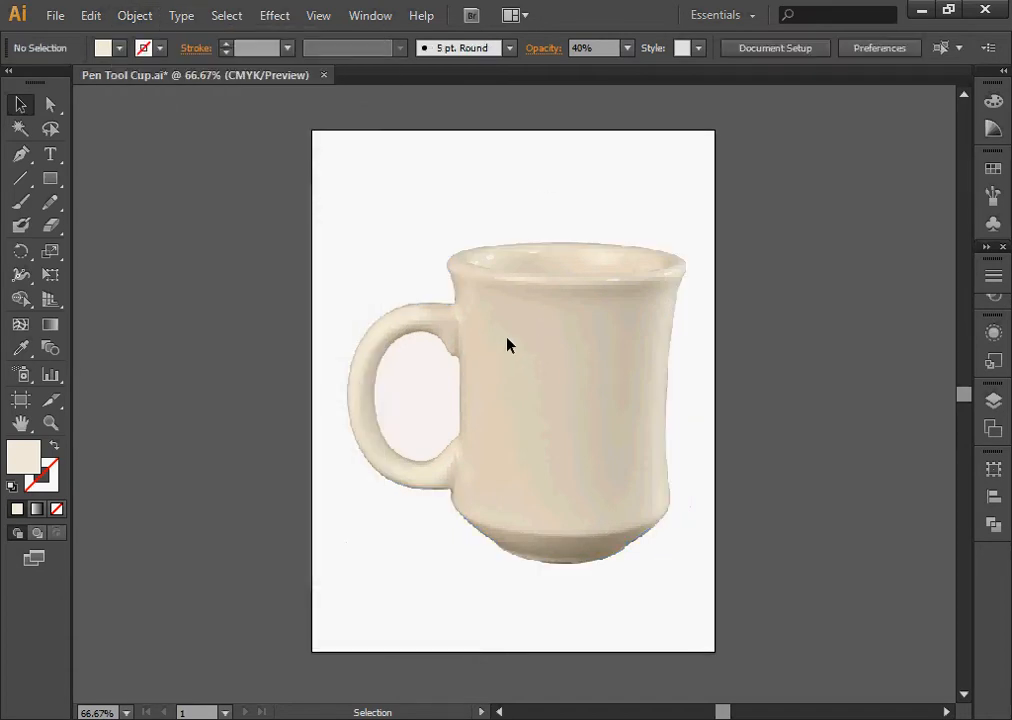
Start a Pen tool path at the middle of the handle opening's right edge and trace it around the upper-right corner
{"action": "left_click", "coordinate": [21, 156]}
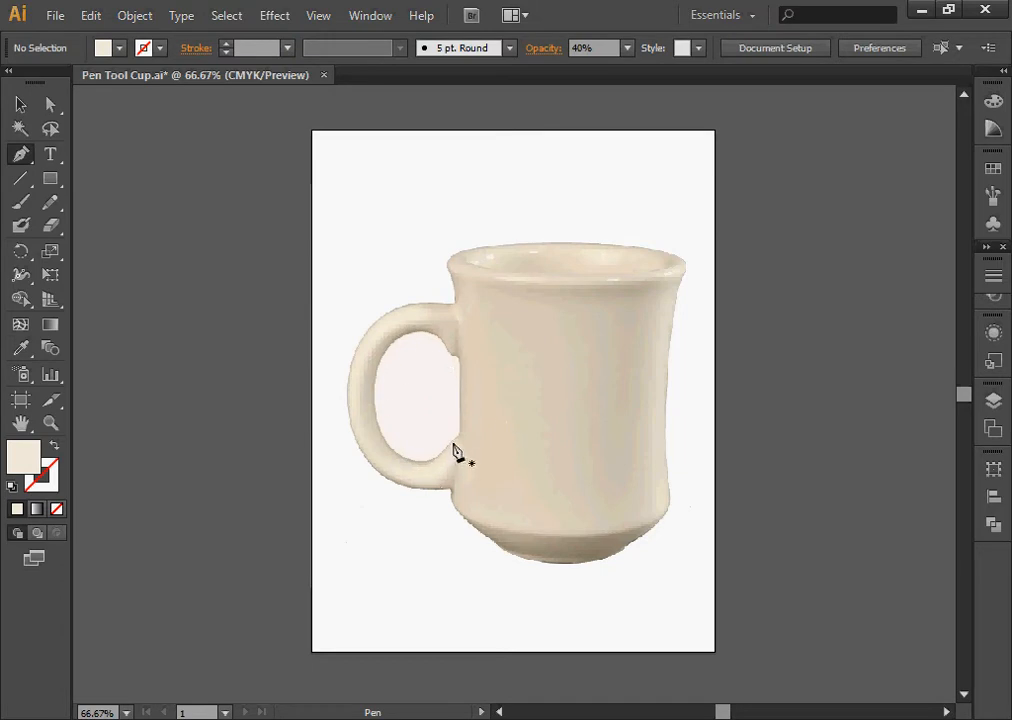
{"action": "key", "text": "ctrl+plus"}
{"action": "key", "text": "ctrl+plus"}
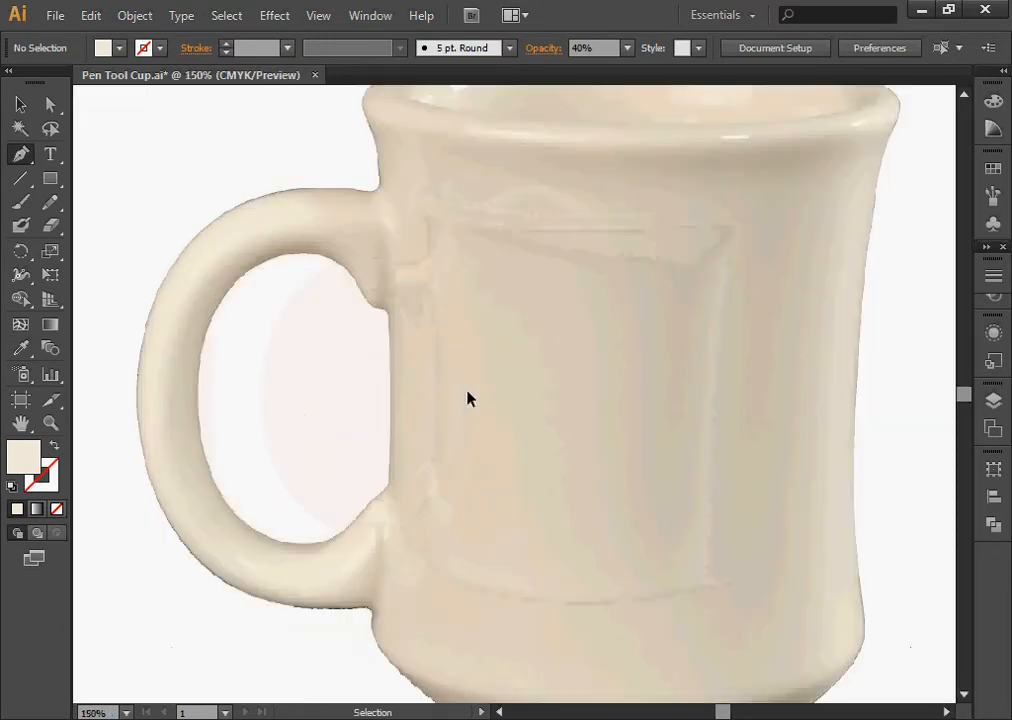
{"action": "left_click_drag", "start_coordinate": [443, 389], "coordinate": [605, 384]}
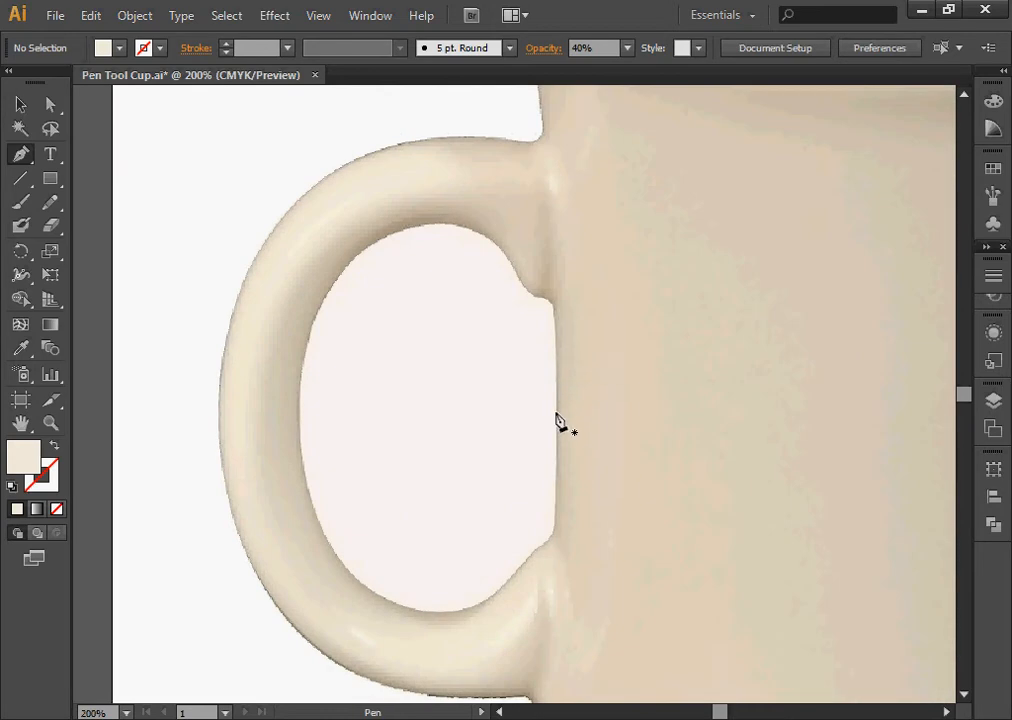
{"action": "key", "text": "ctrl+plus"}
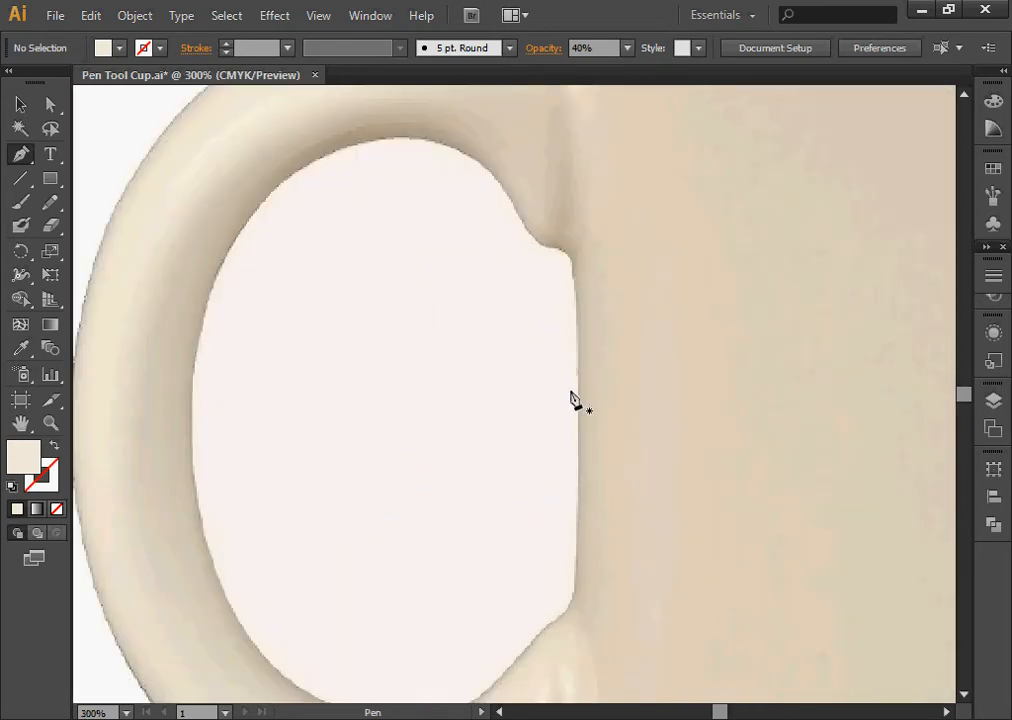
{"action": "left_click", "coordinate": [577, 398]}
{"action": "left_click", "coordinate": [572, 265]}
{"action": "left_click", "coordinate": [566, 250]}
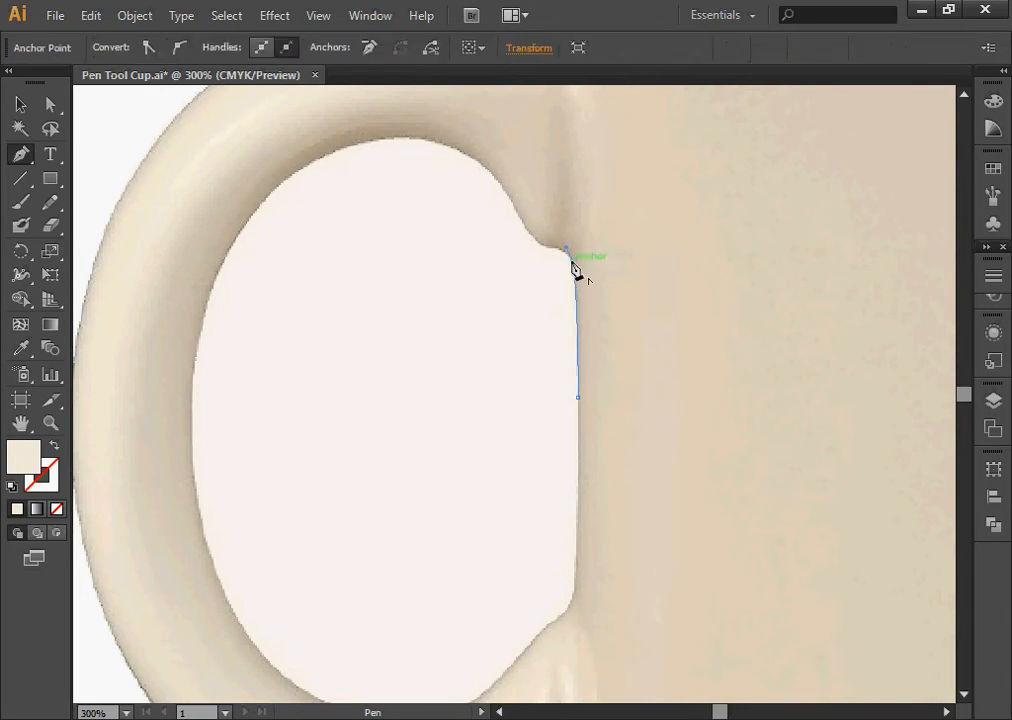
{"action": "left_click", "coordinate": [537, 246]}
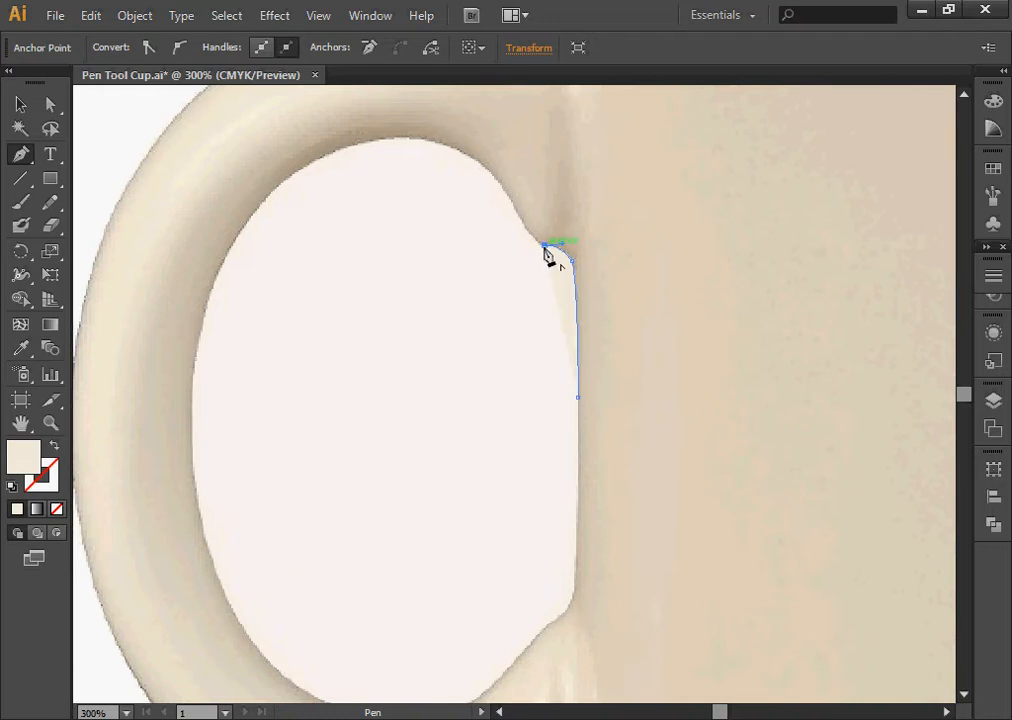
Set the unfinished handle-opening path to no fill with a black stroke
{"action": "left_click", "coordinate": [57, 511]}
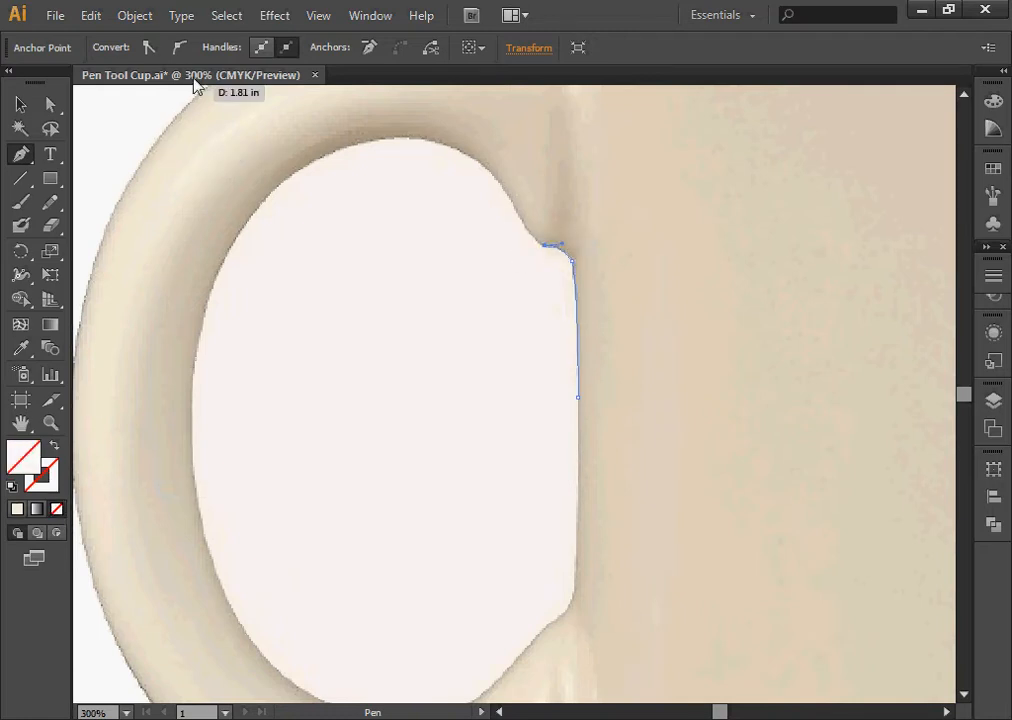
{"action": "left_click", "coordinate": [10, 487]}
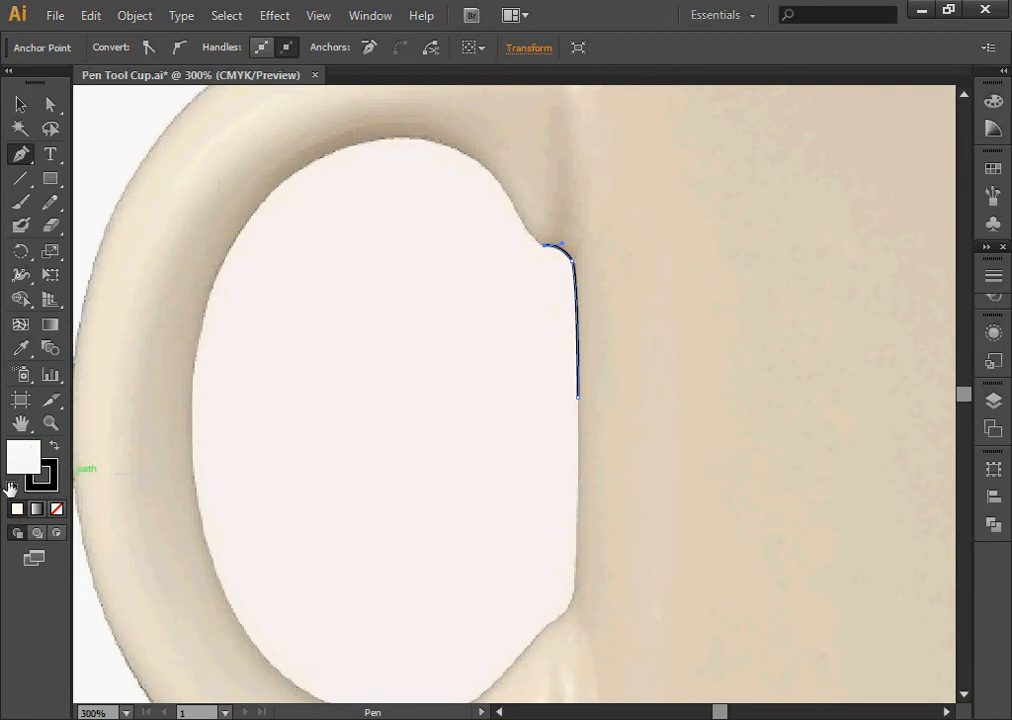
{"action": "left_click", "coordinate": [56, 511]}
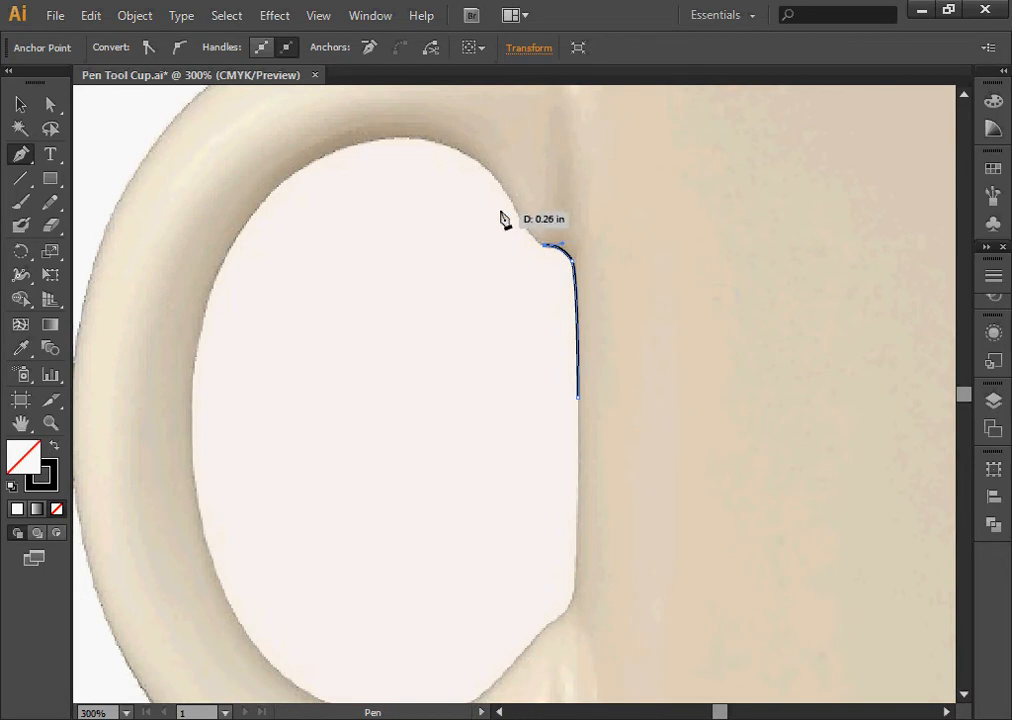
Continue the path with curved segments over the top of the handle opening and down its left side
{"action": "left_click_drag", "start_coordinate": [533, 242], "coordinate": [490, 160]}
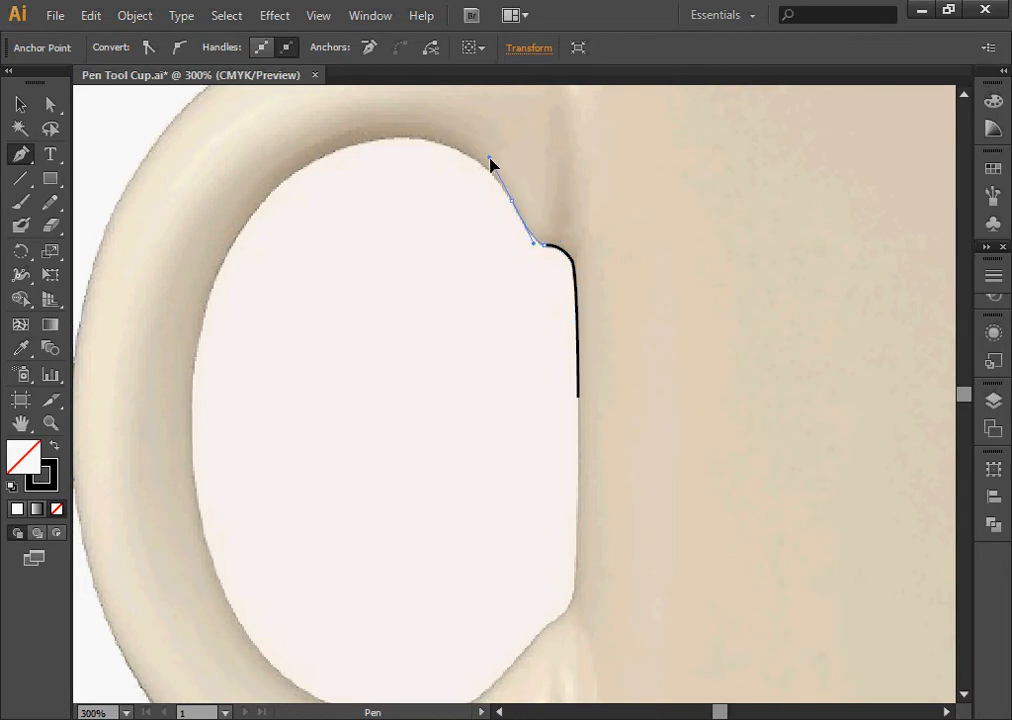
{"action": "left_click", "coordinate": [512, 201]}
{"action": "mouse_move", "coordinate": [346, 150]}
{"action": "left_mouse_down"}
{"action": "mouse_move", "coordinate": [244, 207]}
{"action": "mouse_move", "coordinate": [248, 194]}
{"action": "mouse_move", "coordinate": [239, 194]}
{"action": "mouse_move", "coordinate": [348, 158]}
{"action": "left_mouse_up"}
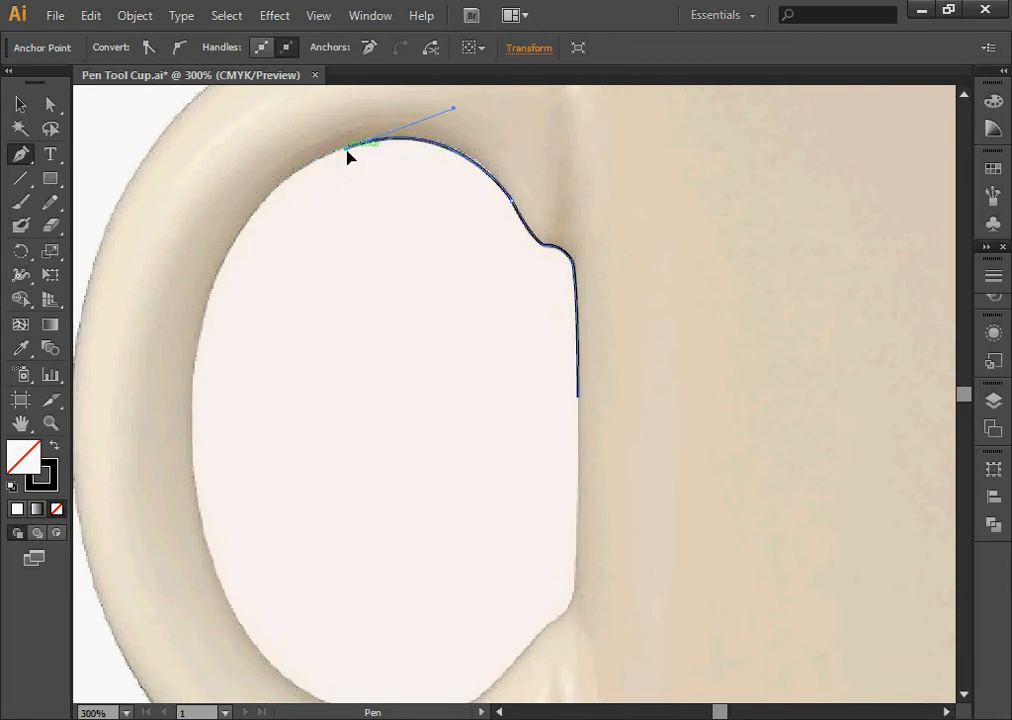
{"action": "mouse_move", "coordinate": [196, 358]}
{"action": "left_mouse_down"}
{"action": "mouse_move", "coordinate": [181, 537]}
{"action": "mouse_move", "coordinate": [181, 521]}
{"action": "mouse_move", "coordinate": [244, 624]}
{"action": "mouse_move", "coordinate": [183, 490]}
{"action": "left_mouse_up"}
{"action": "left_click", "coordinate": [196, 358]}
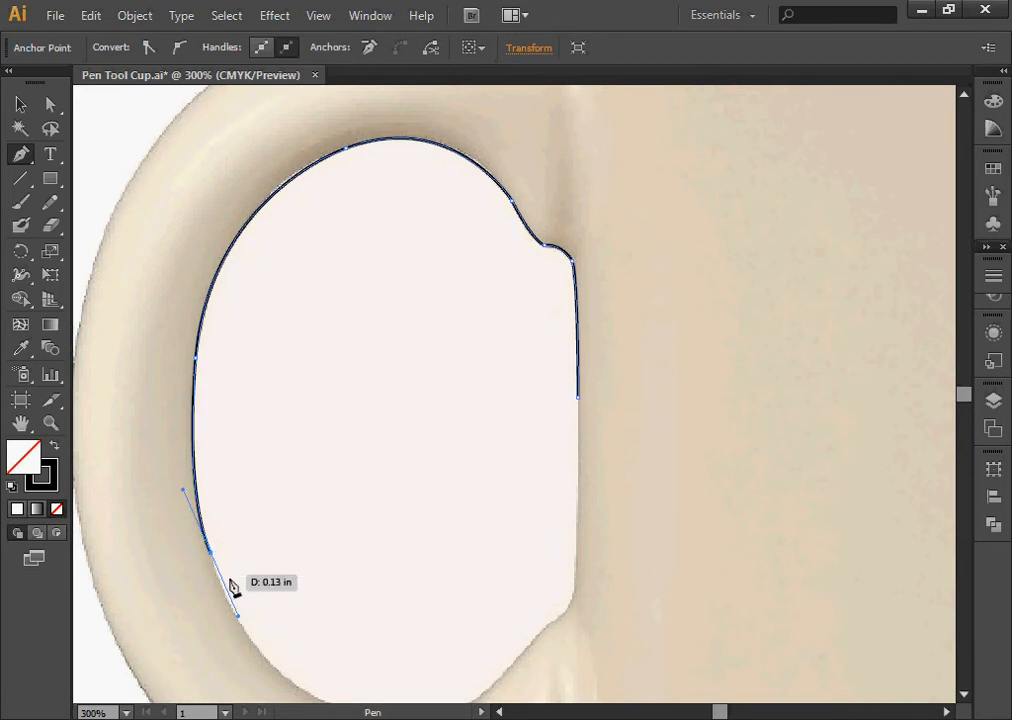
{"action": "left_click", "coordinate": [210, 556]}
Trace the bottom curve of the handle opening up towards its lower-right corner
{"action": "left_click_drag", "start_coordinate": [384, 662], "coordinate": [370, 480]}
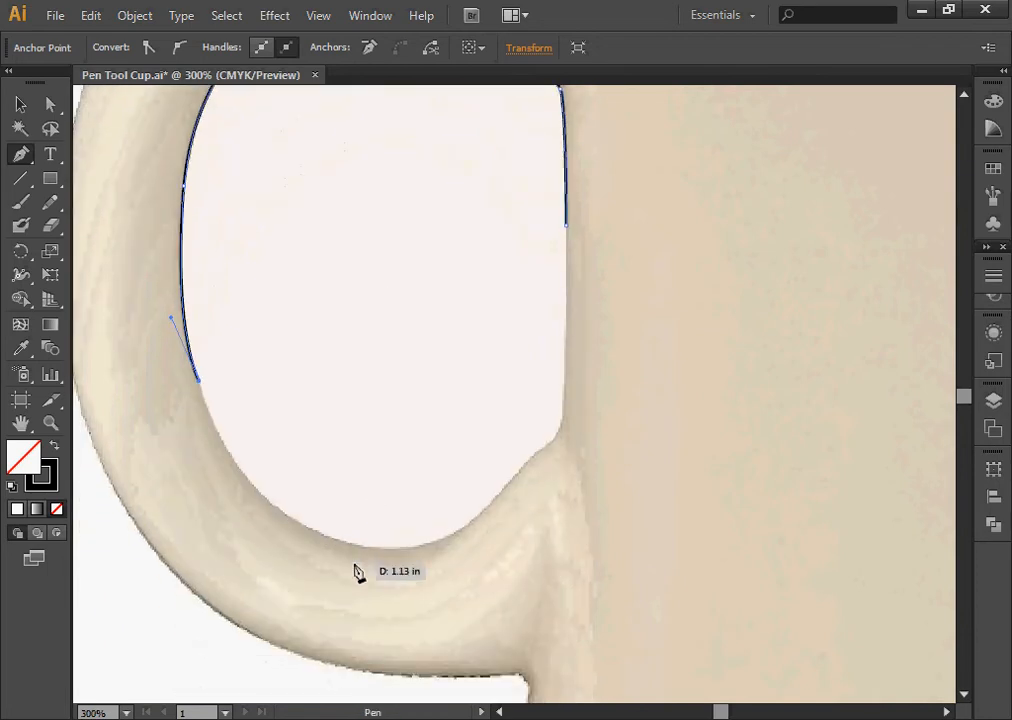
{"action": "mouse_move", "coordinate": [353, 546]}
{"action": "left_mouse_down"}
{"action": "mouse_move", "coordinate": [438, 544]}
{"action": "mouse_move", "coordinate": [454, 565]}
{"action": "mouse_move", "coordinate": [462, 552]}
{"action": "left_mouse_up"}
{"action": "left_click", "coordinate": [355, 546]}
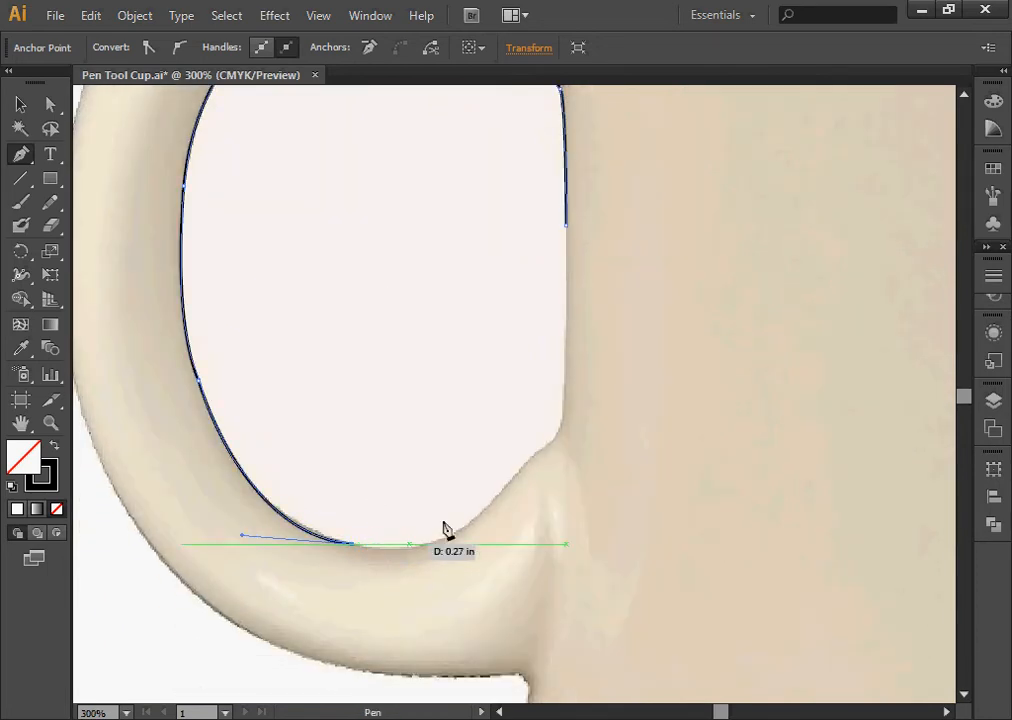
{"action": "left_click_drag", "start_coordinate": [506, 483], "coordinate": [566, 356]}
{"action": "left_click", "coordinate": [506, 488]}
Trace the opening's lower-right corner and close the path at its starting anchor on the right edge
{"action": "left_click", "coordinate": [566, 278]}
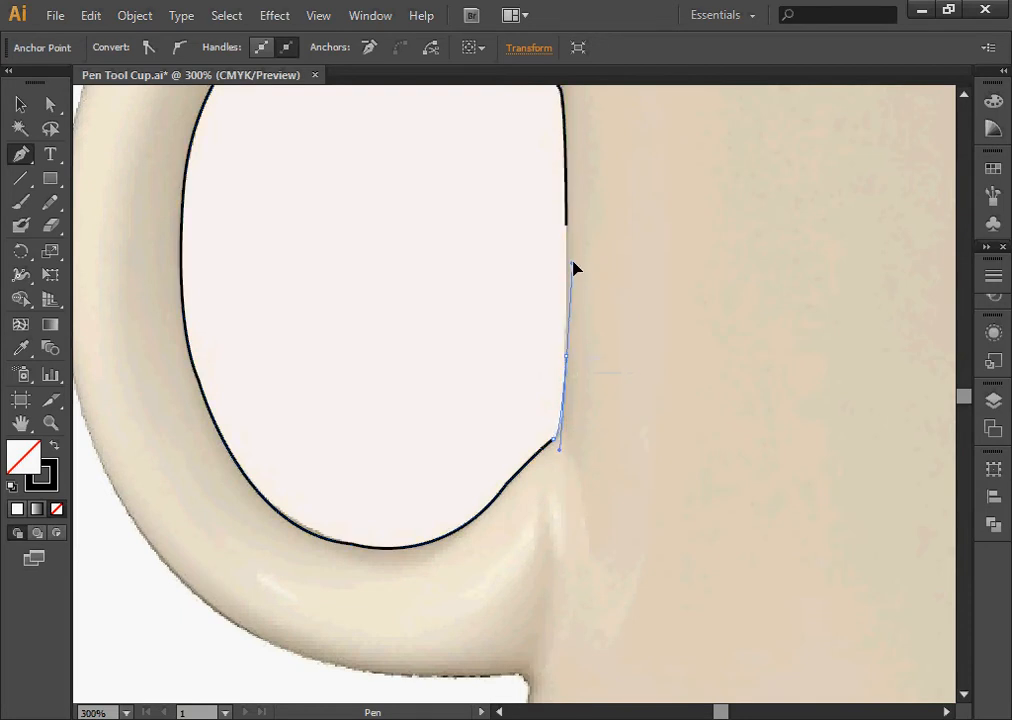
{"action": "left_click_drag", "start_coordinate": [566, 285], "coordinate": [576, 373]}
{"action": "key", "text": "space"}
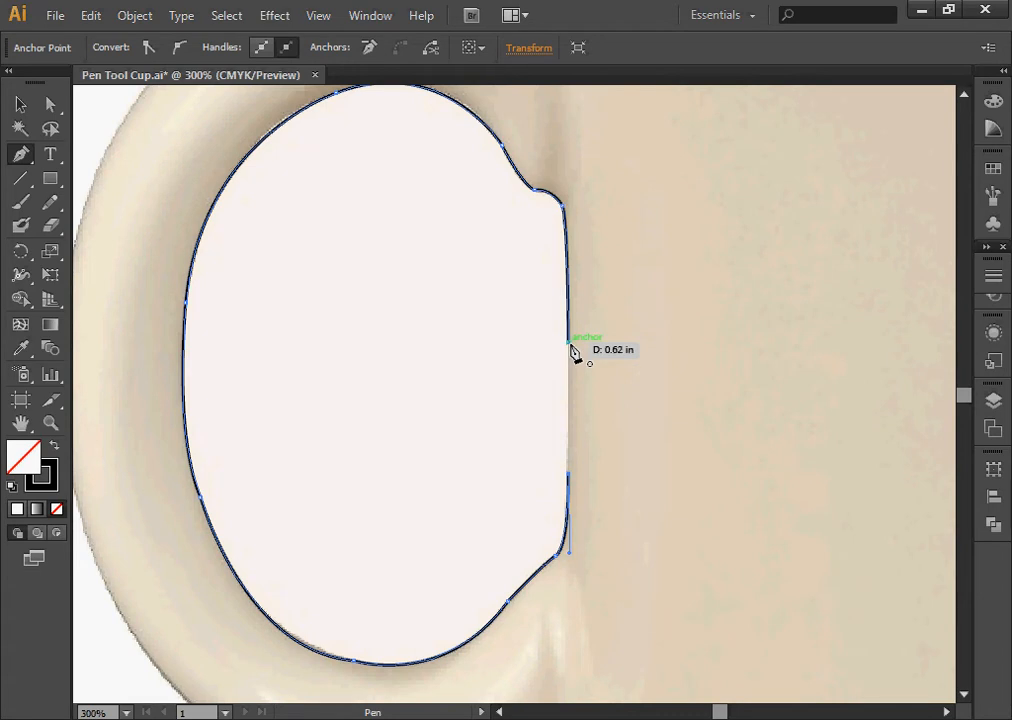
{"action": "left_click", "coordinate": [570, 344]}
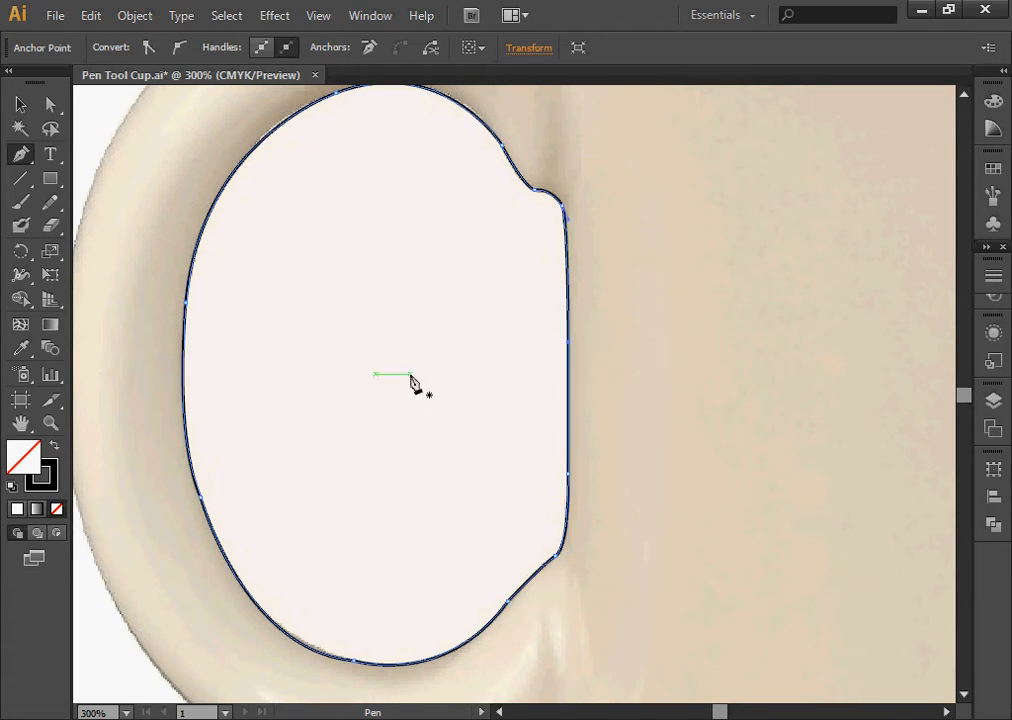
Fill the handle-opening shape with white and remove its stroke
{"action": "left_click", "coordinate": [11, 489]}
{"action": "left_click", "coordinate": [52, 481]}
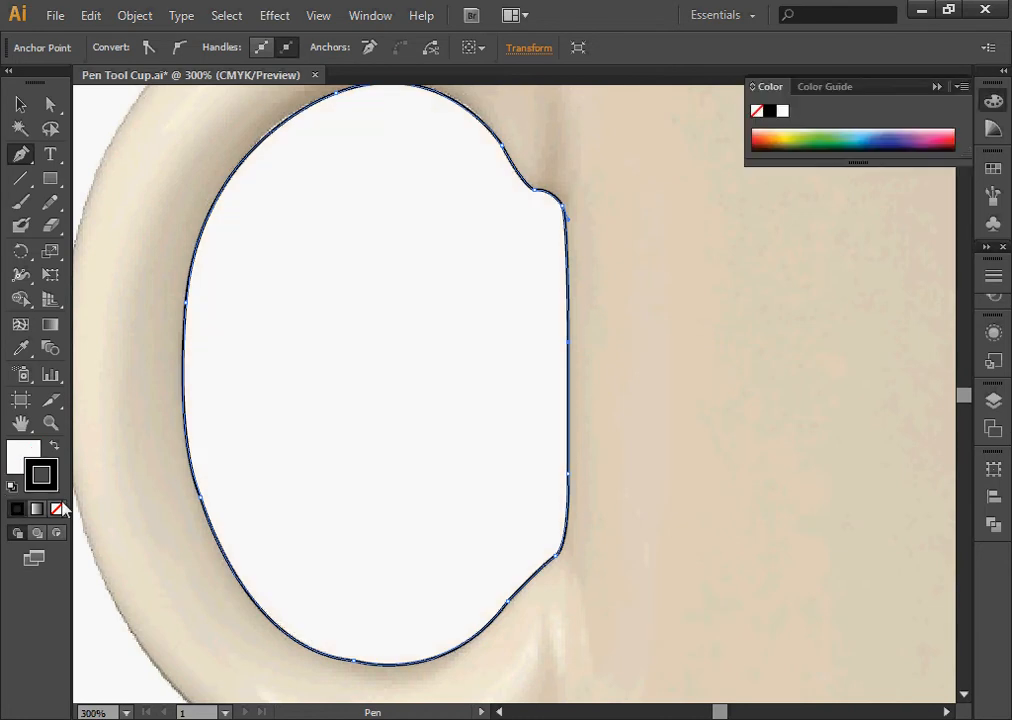
{"action": "left_click", "coordinate": [57, 510]}
{"action": "left_click", "coordinate": [24, 453]}
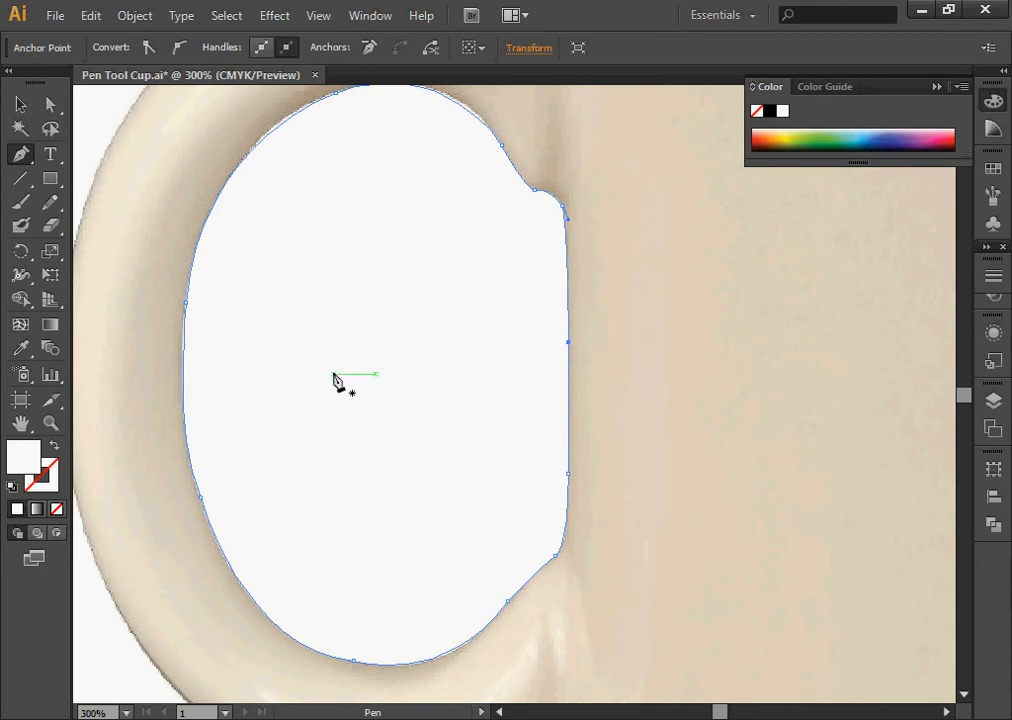
Unlock all locked objects in the artwork
{"action": "key", "text": "ctrl+minus"}
{"action": "key", "text": "ctrl+minus"}
{"action": "key", "text": "ctrl+minus"}
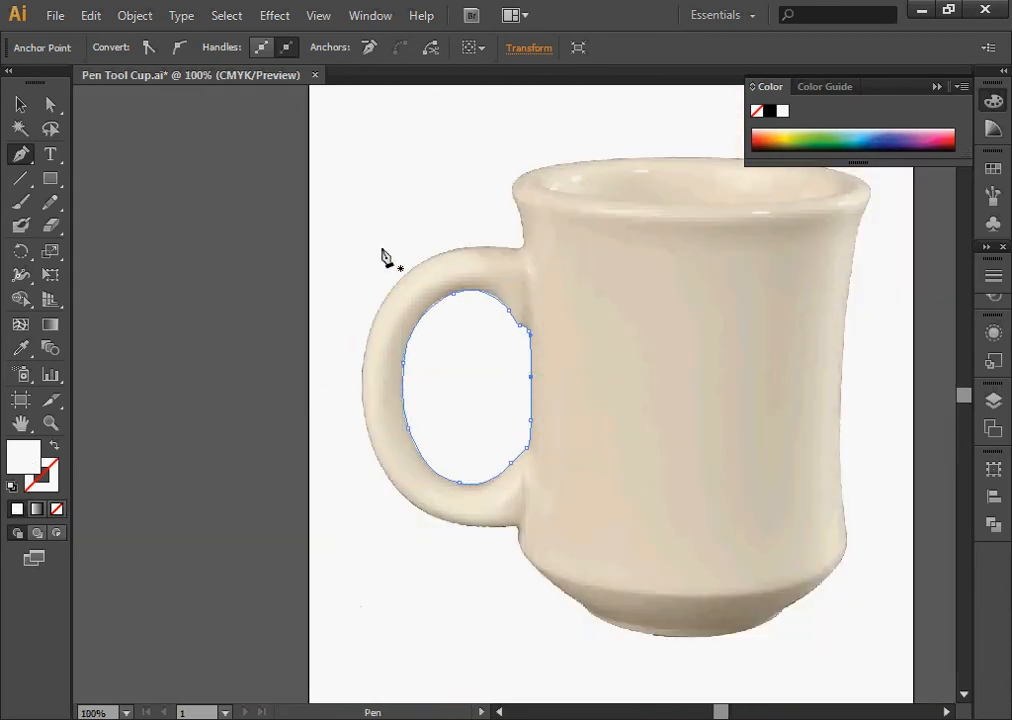
{"action": "left_click", "coordinate": [135, 15]}
{"action": "left_click", "coordinate": [189, 155]}
{"action": "left_click", "coordinate": [20, 105]}
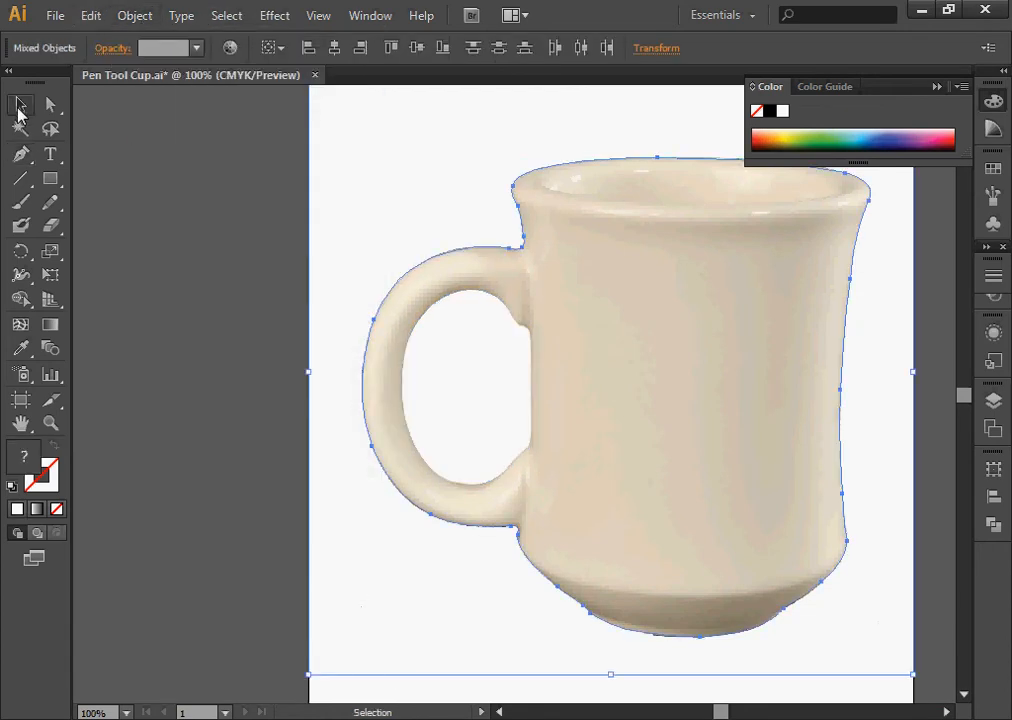
Select only the mug silhouette and set its opacity to 100%
{"action": "left_click", "coordinate": [452, 197]}
{"action": "left_click", "coordinate": [690, 236]}
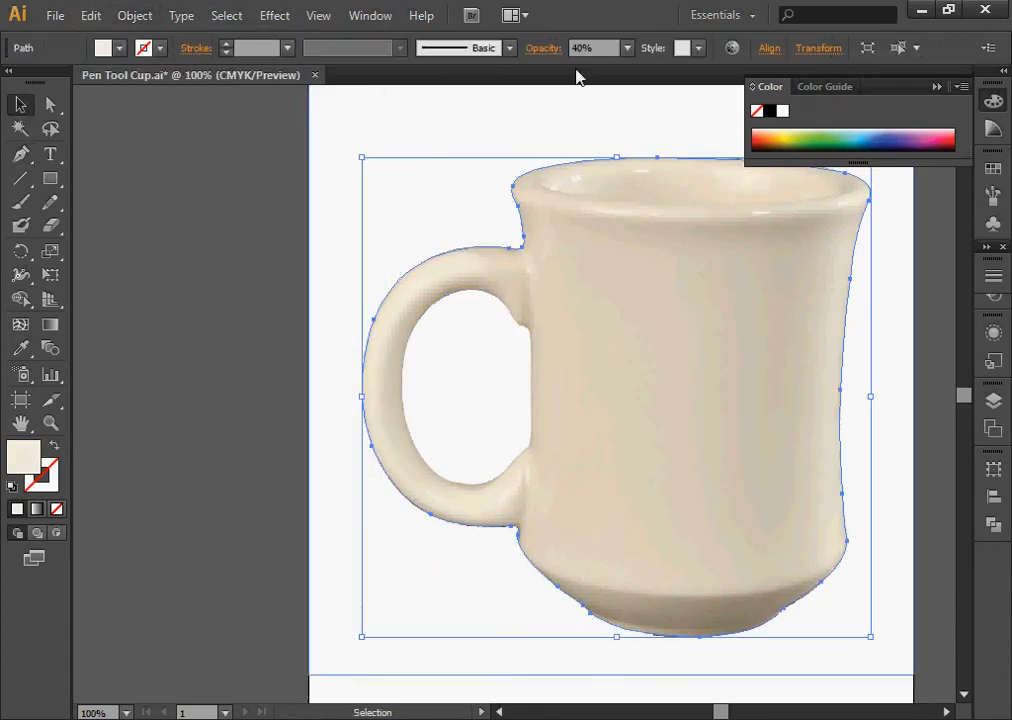
{"action": "left_click", "coordinate": [628, 49]}
{"action": "left_click", "coordinate": [666, 285]}
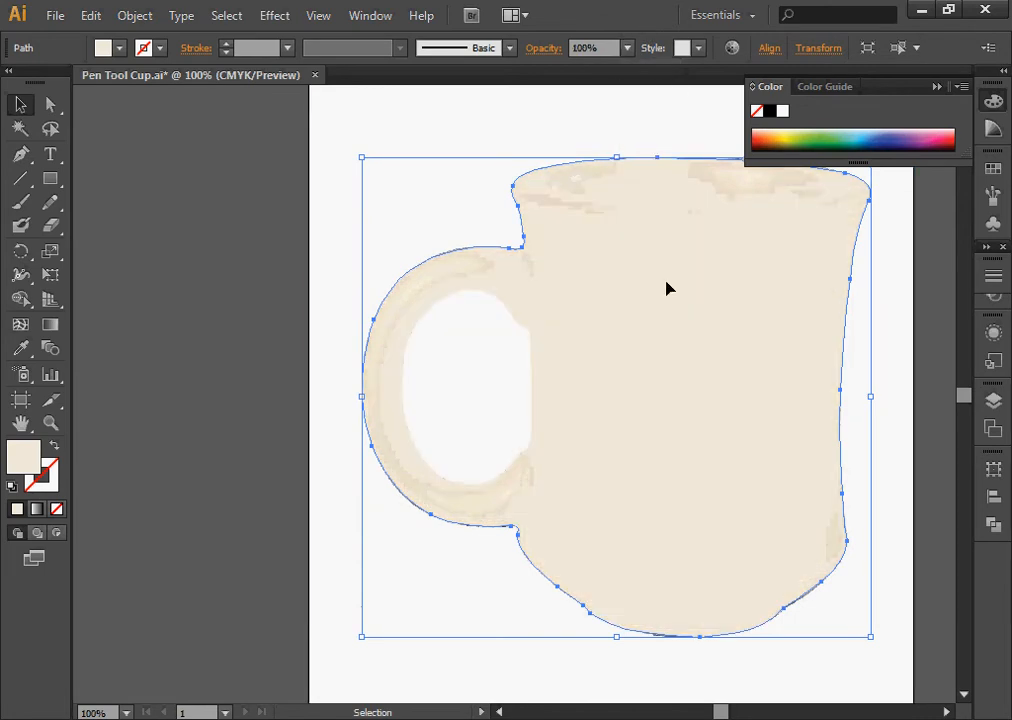
{"action": "left_click", "coordinate": [253, 242]}
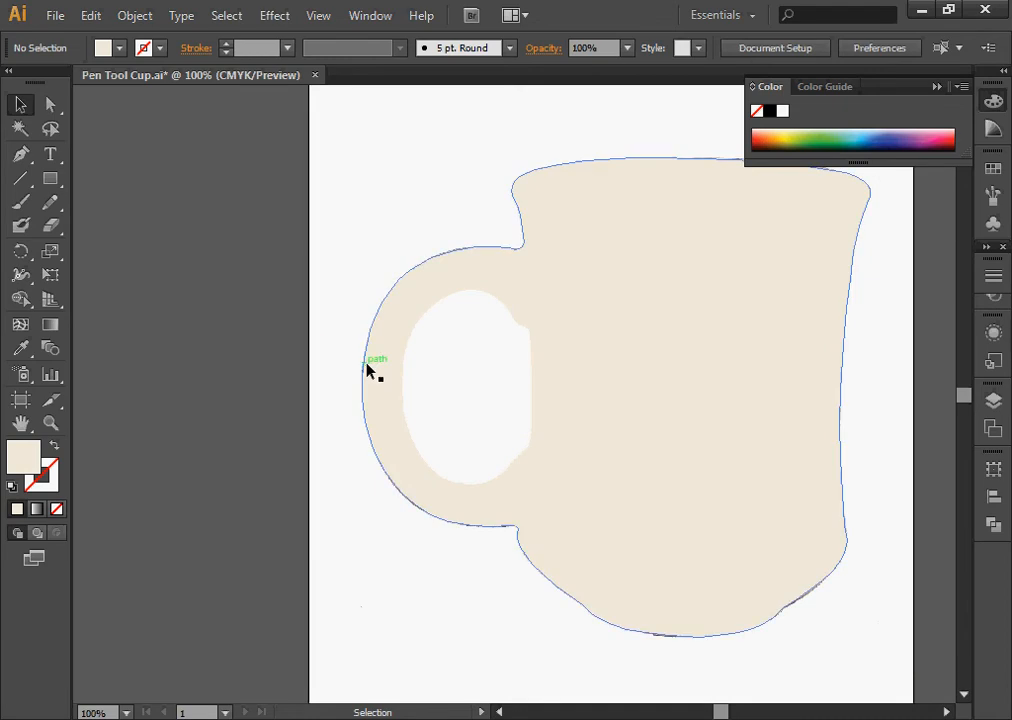
{"action": "left_click", "coordinate": [420, 350]}
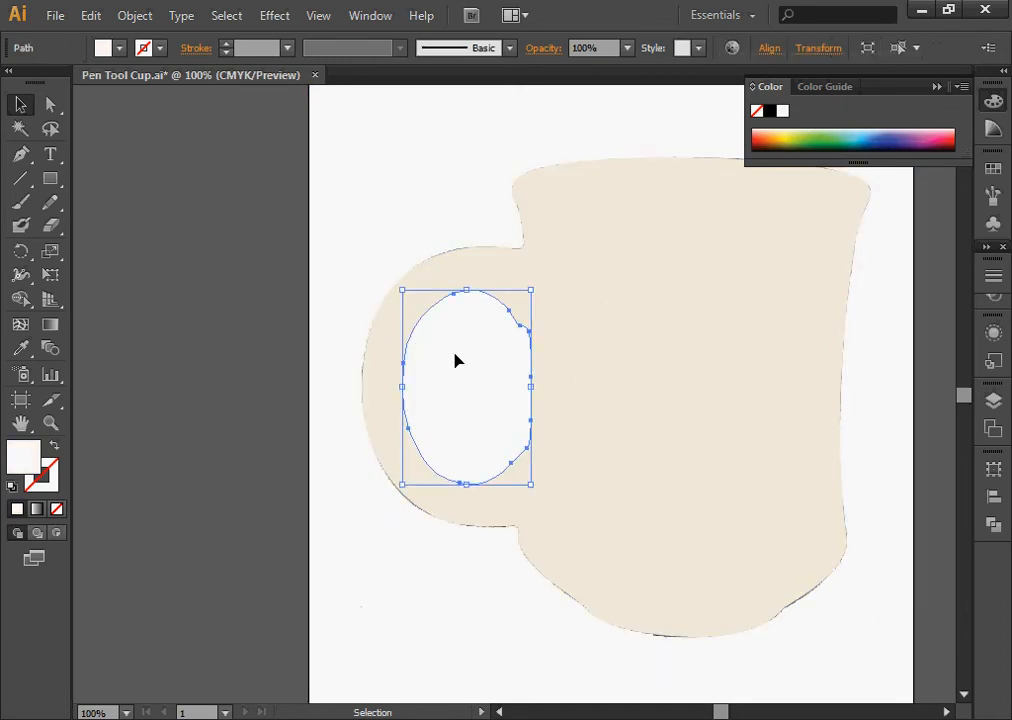
{"action": "left_click", "coordinate": [676, 354]}
{"action": "left_click", "coordinate": [257, 260]}
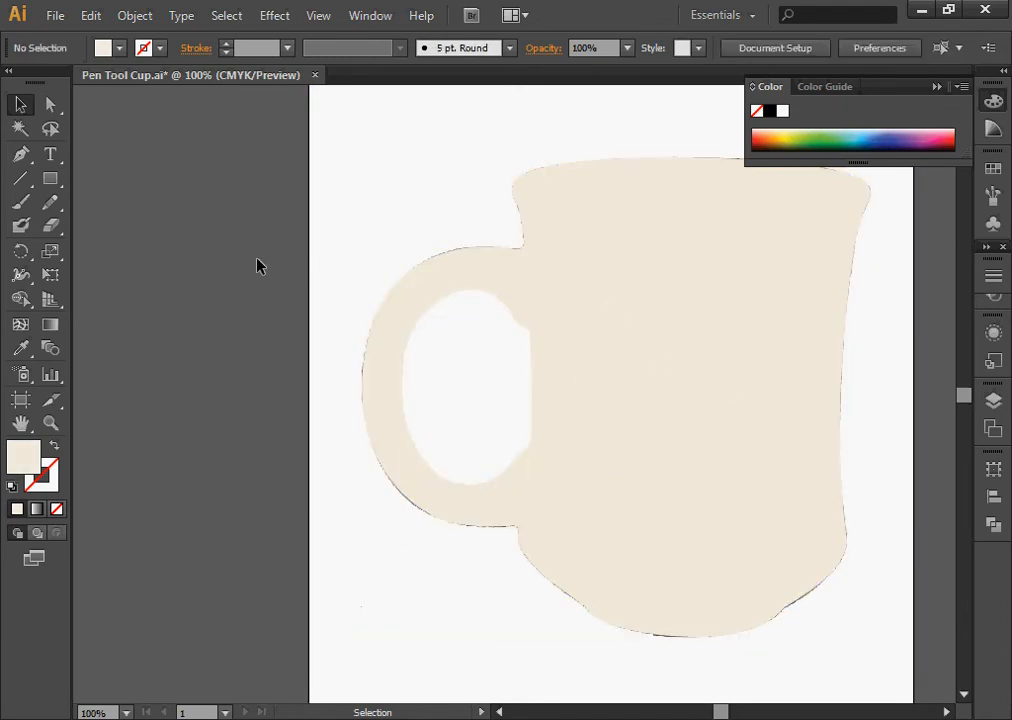
{"action": "key", "text": "space"}
{"action": "left_click_drag", "start_coordinate": [295, 282], "coordinate": [134, 257]}
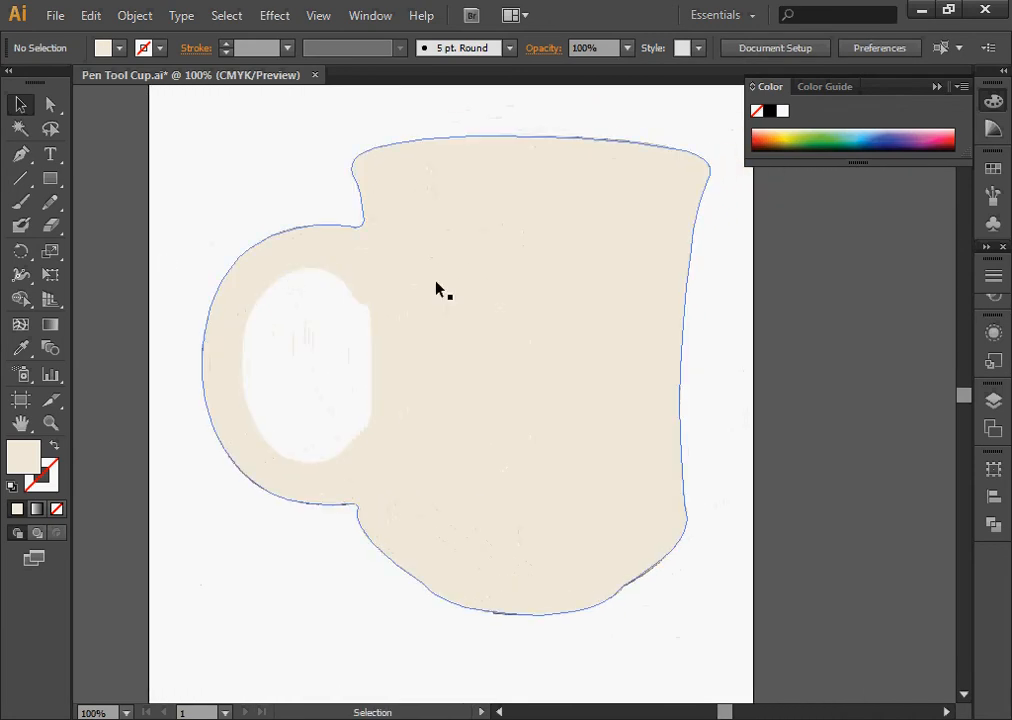
Select the mug silhouette together with the handle-opening shape and cut the opening out with the Pathfinder's Minus Front
{"action": "left_click", "coordinate": [566, 278]}
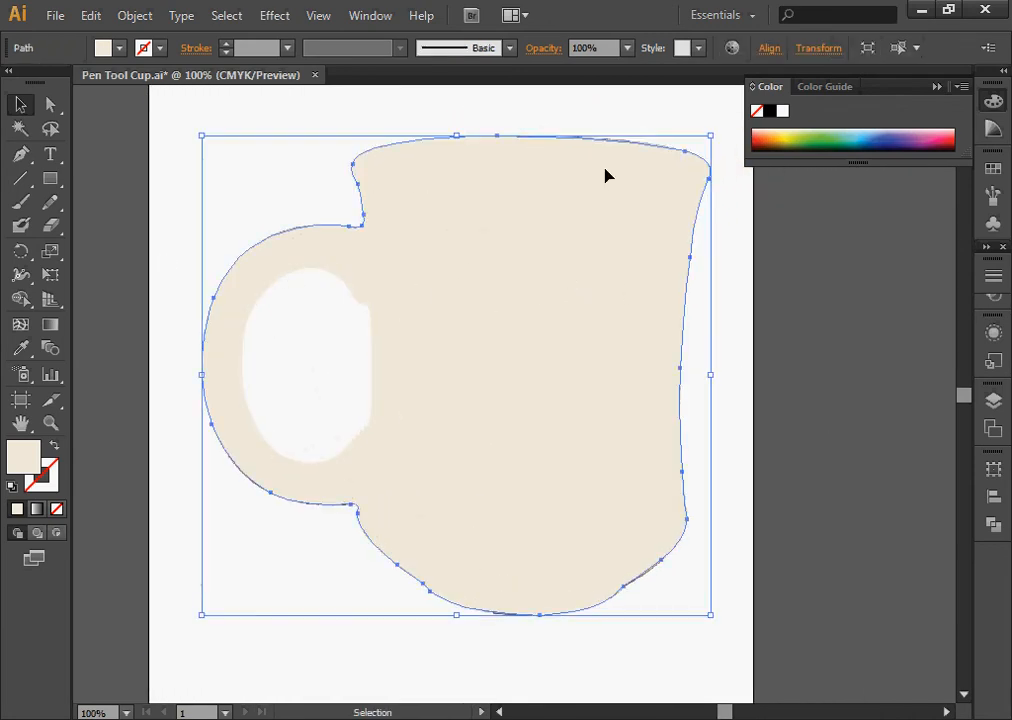
{"action": "left_click", "coordinate": [386, 17]}
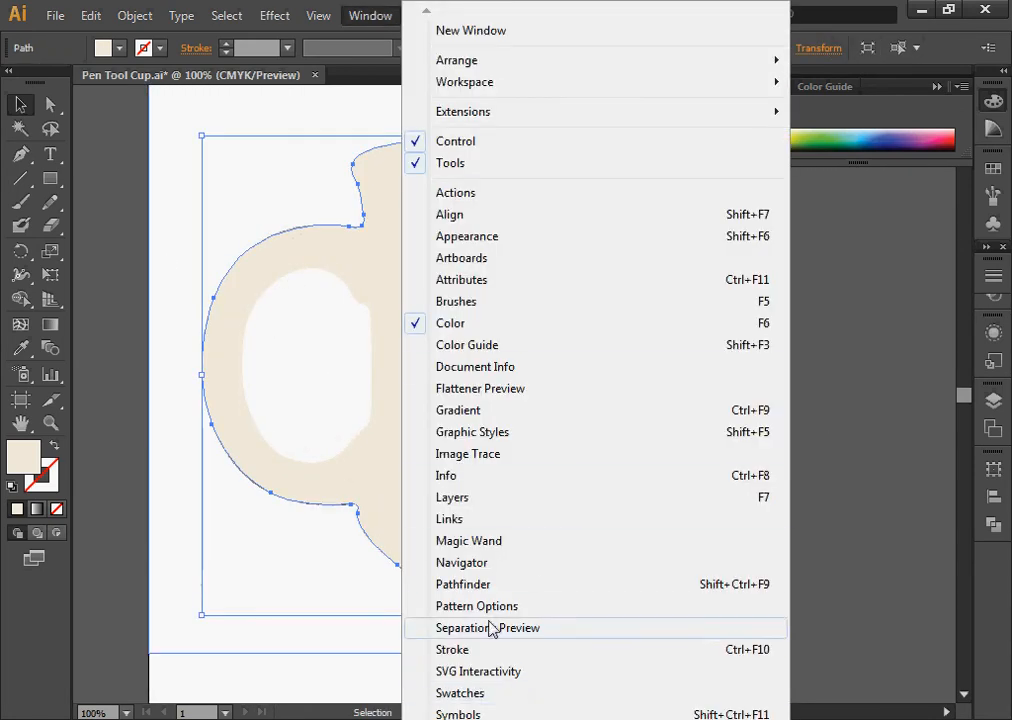
{"action": "left_click", "coordinate": [468, 585]}
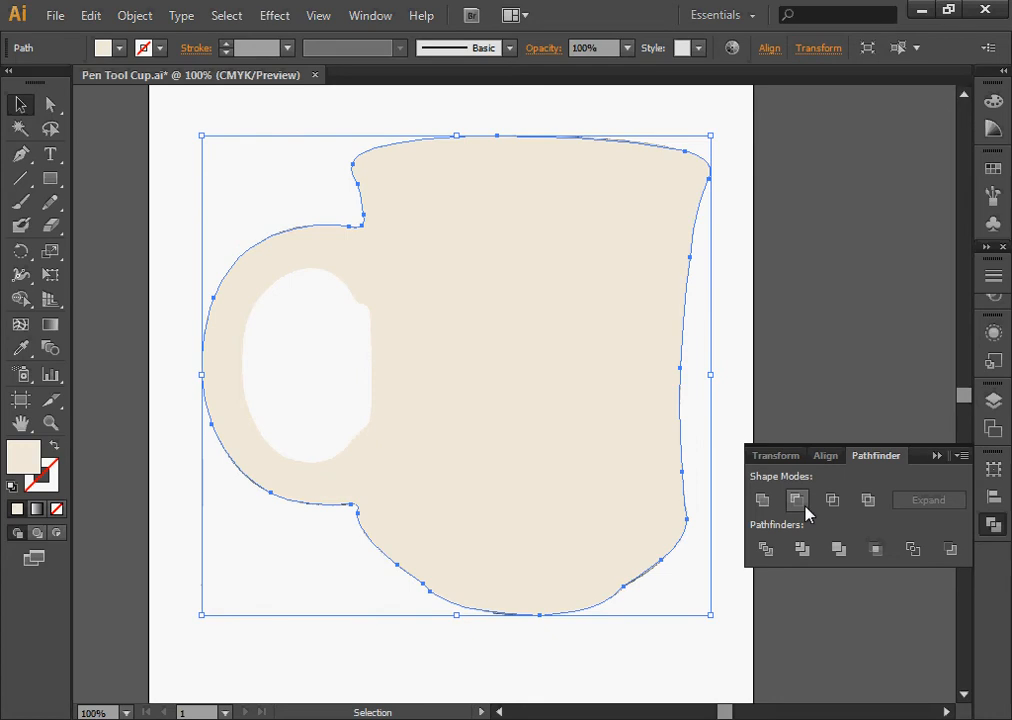
{"action": "left_click", "coordinate": [330, 375]}
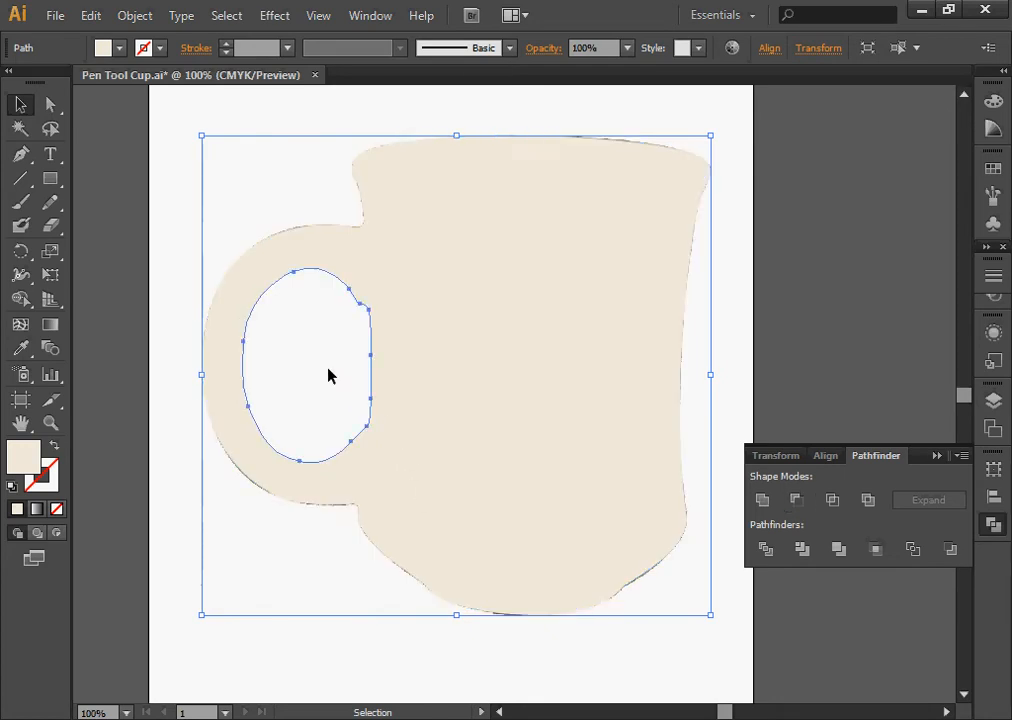
{"action": "left_click", "coordinate": [517, 310], "text": "shift"}
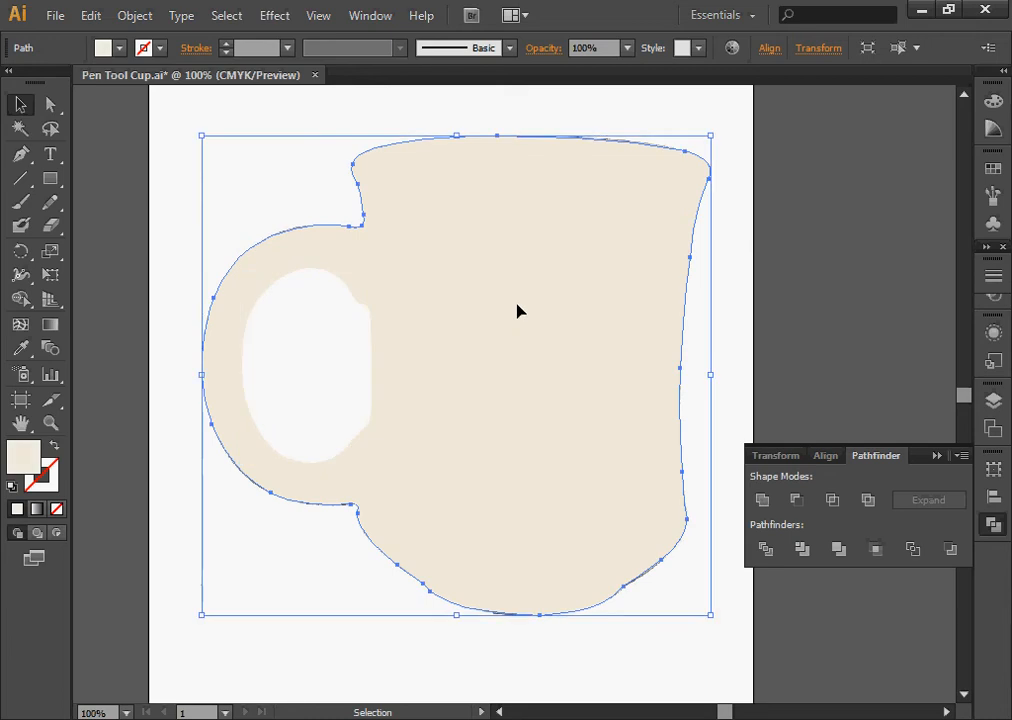
{"action": "left_click", "coordinate": [339, 335], "text": "shift"}
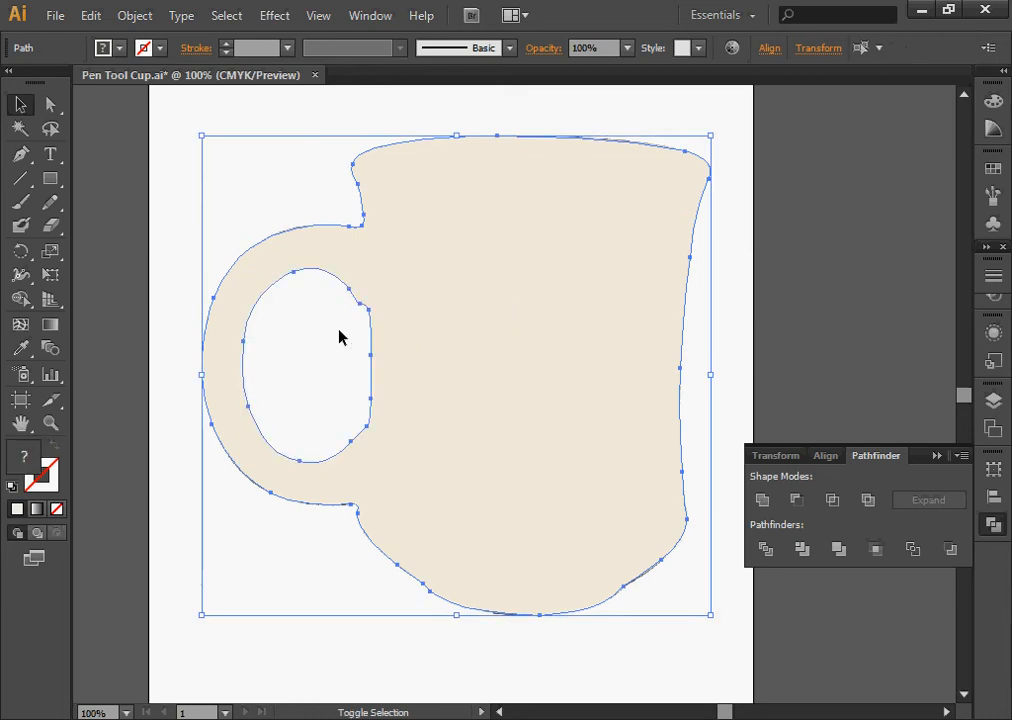
{"action": "left_click", "coordinate": [800, 500]}
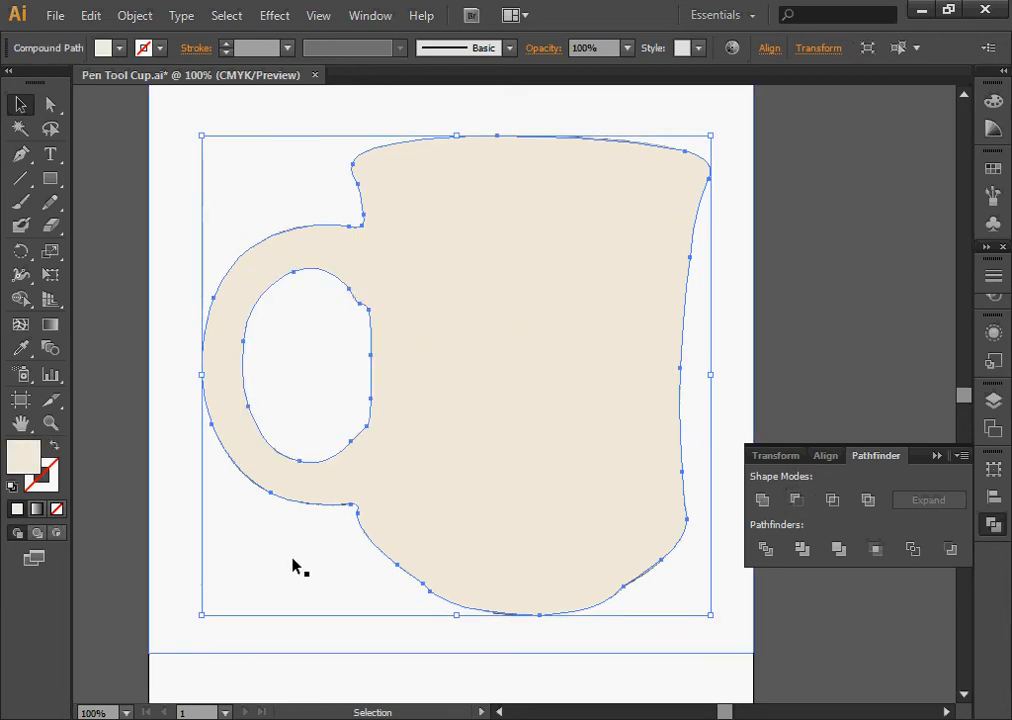
Try moving the cut-out mug shape and the photo aside, undoing each move
{"action": "left_click", "coordinate": [336, 410]}
{"action": "mouse_move", "coordinate": [504, 350]}
{"action": "left_mouse_down"}
{"action": "mouse_move", "coordinate": [583, 350]}
{"action": "mouse_move", "coordinate": [601, 307]}
{"action": "mouse_move", "coordinate": [497, 303]}
{"action": "mouse_move", "coordinate": [490, 341]}
{"action": "left_mouse_up"}
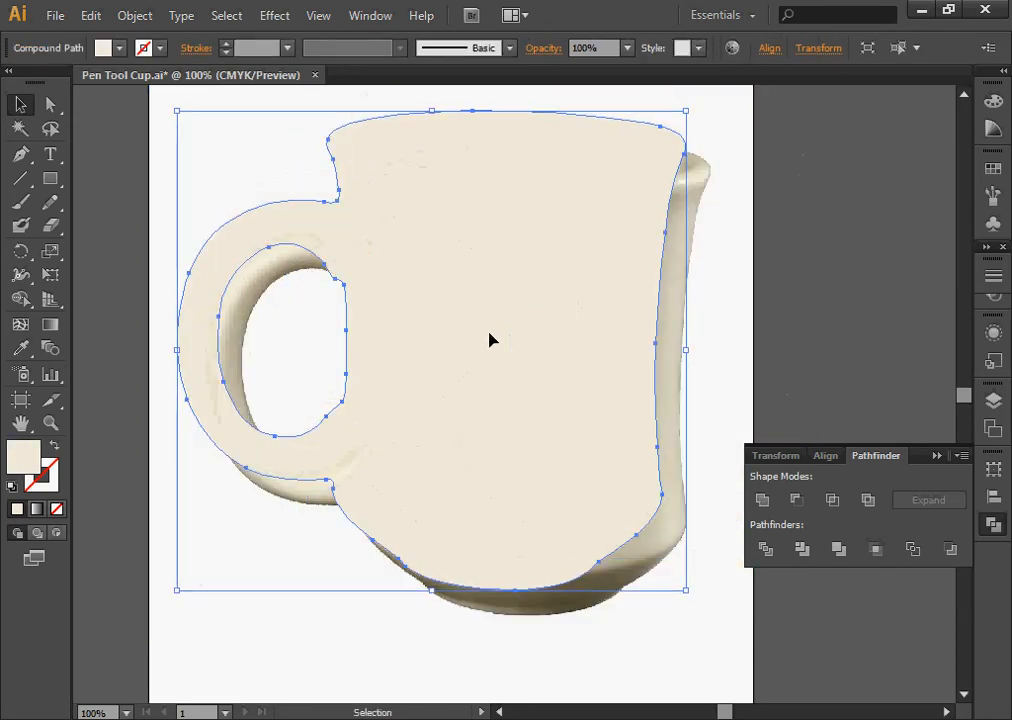
{"action": "key", "text": "ctrl+z"}
{"action": "key", "text": "ctrl+z"}
{"action": "key", "text": "ctrl+z"}
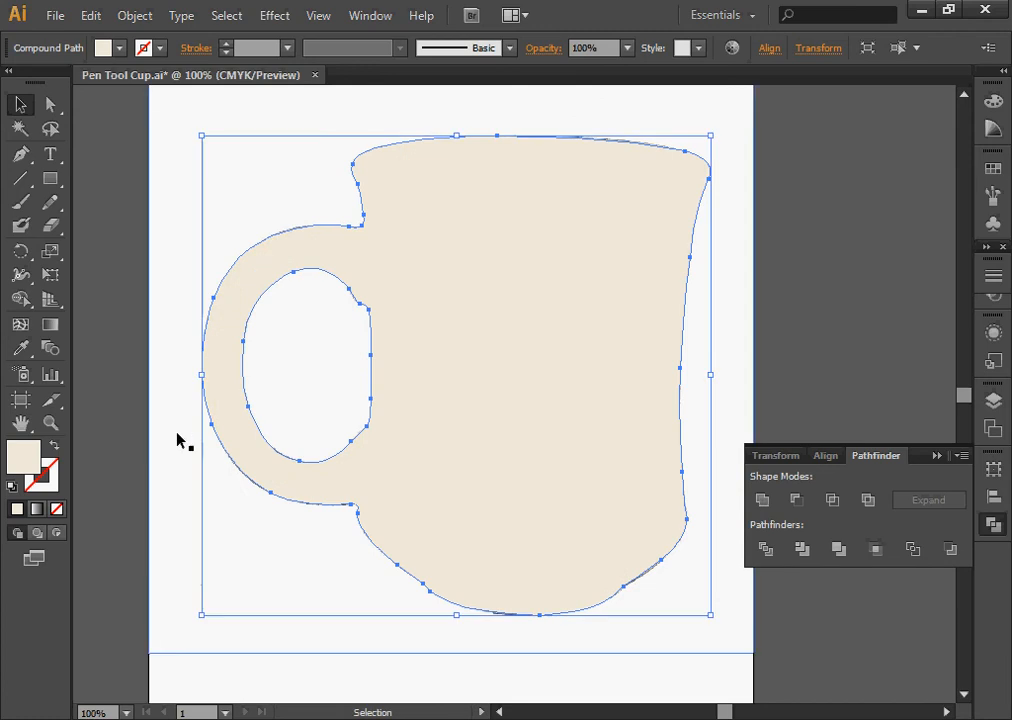
{"action": "left_click", "coordinate": [136, 422]}
{"action": "left_click", "coordinate": [522, 323]}
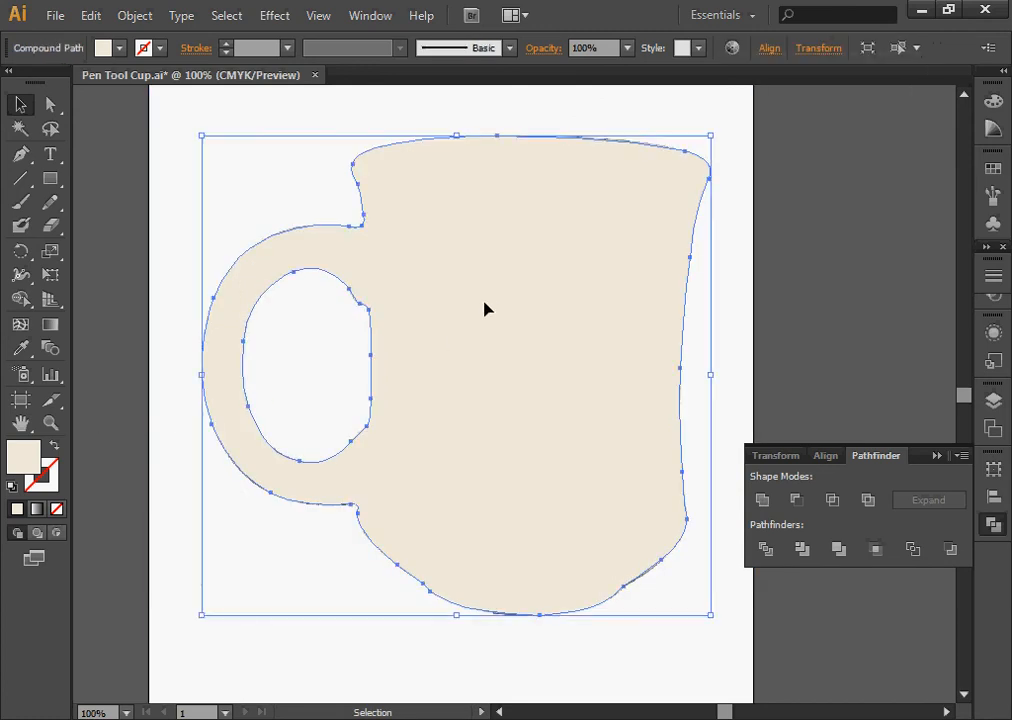
{"action": "left_click", "coordinate": [148, 20]}
{"action": "left_click", "coordinate": [84, 149]}
{"action": "left_click", "coordinate": [236, 146]}
{"action": "left_click_drag", "start_coordinate": [236, 146], "coordinate": [567, 332]}
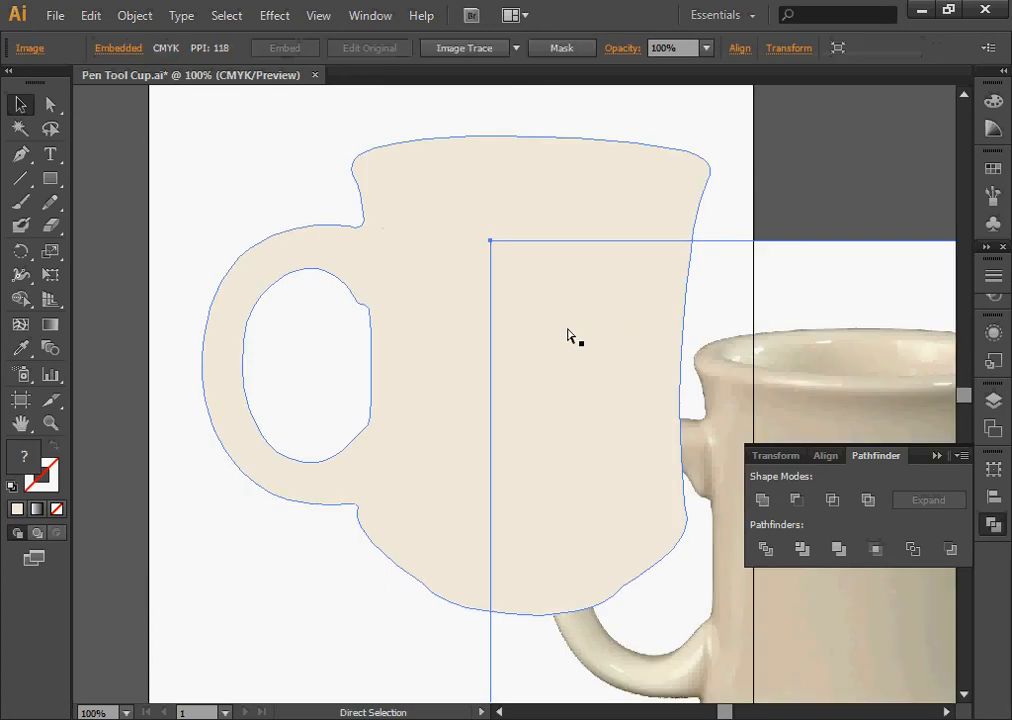
{"action": "key", "text": "ctrl+z"}
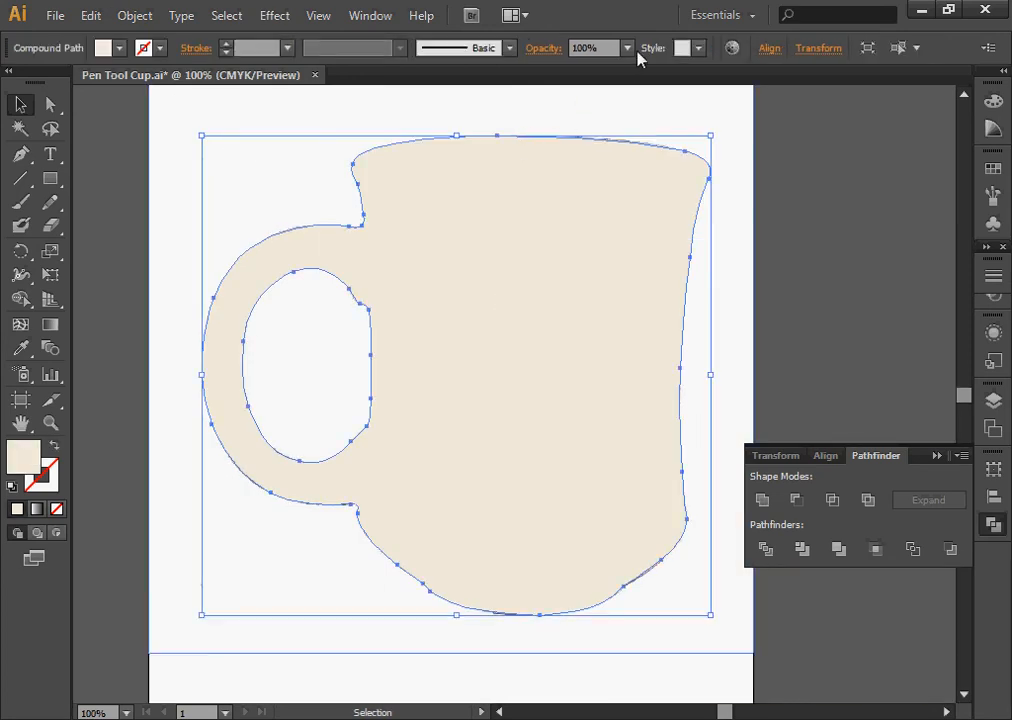
Set the mug shape's opacity to 40% and lock it together with the photo
{"action": "left_click", "coordinate": [627, 48]}
{"action": "left_click", "coordinate": [655, 158]}
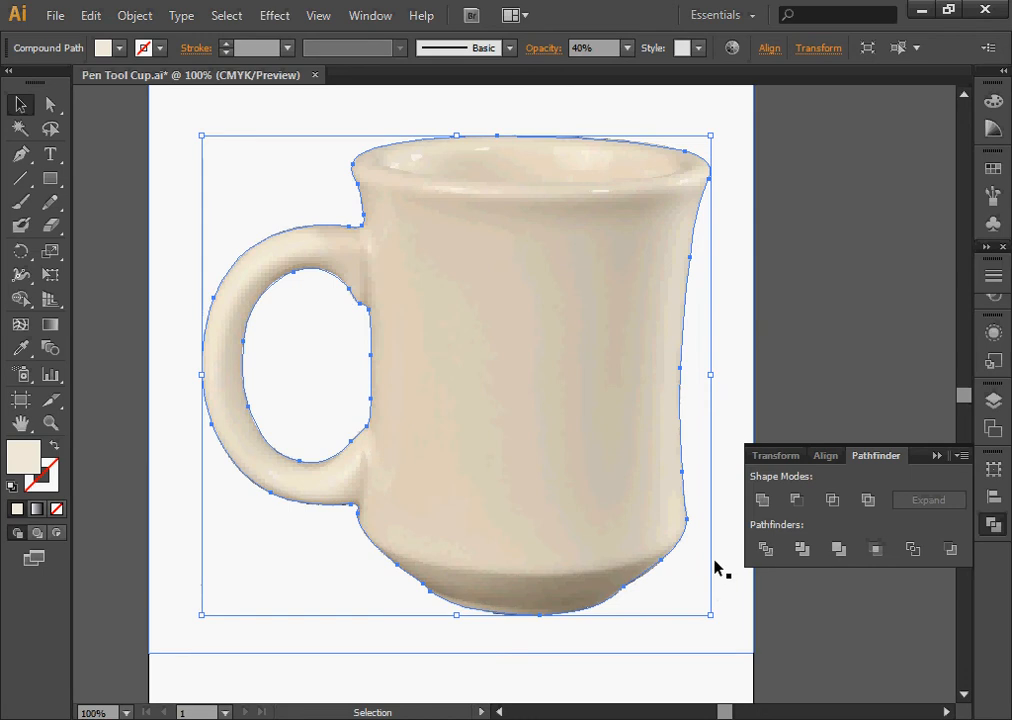
{"action": "left_click", "coordinate": [142, 18]}
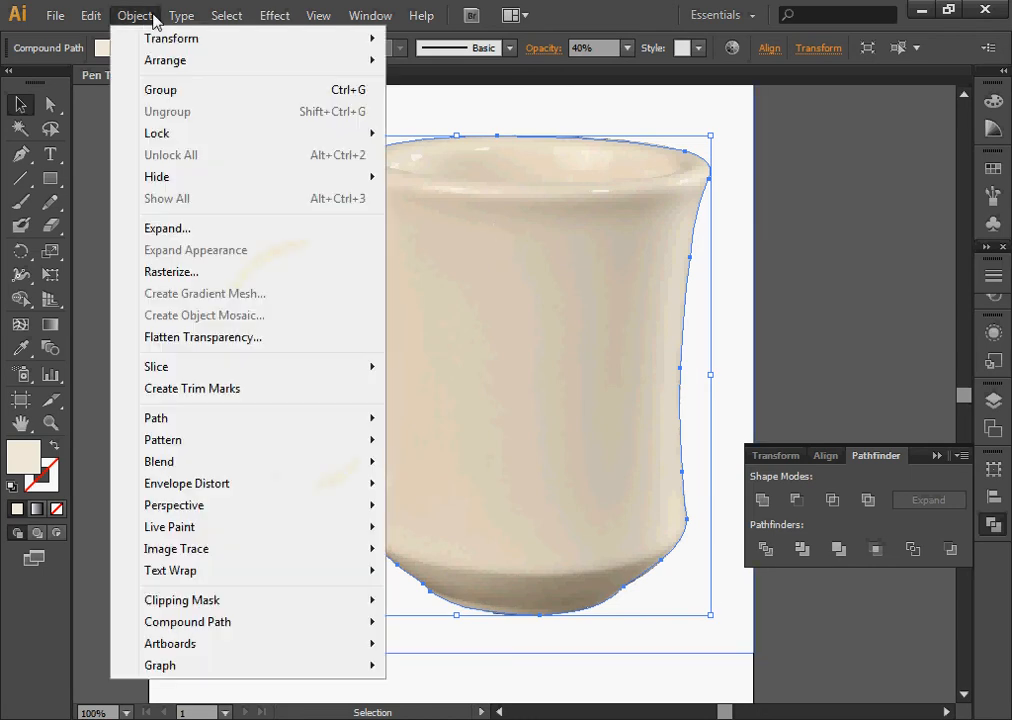
{"action": "left_click", "coordinate": [75, 198]}
{"action": "left_click_drag", "start_coordinate": [176, 165], "coordinate": [463, 300]}
{"action": "key", "text": "ctrl+z"}
{"action": "left_click_drag", "start_coordinate": [104, 307], "coordinate": [440, 350]}
{"action": "left_click", "coordinate": [133, 15]}
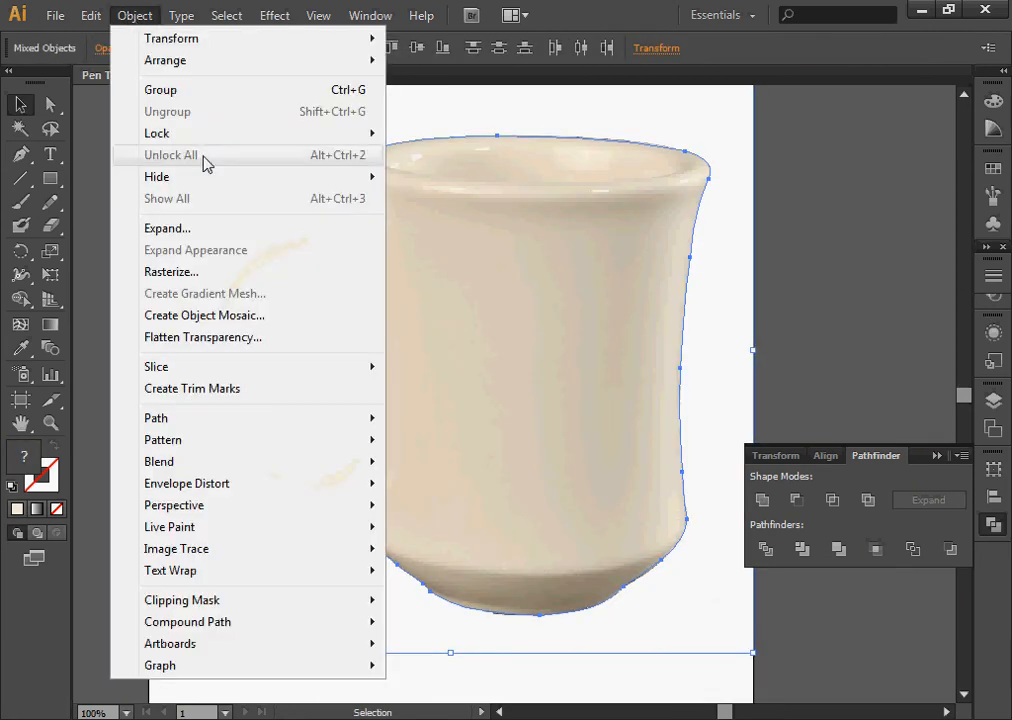
{"action": "mouse_move", "coordinate": [203, 142]}
{"action": "left_click", "coordinate": [447, 142]}
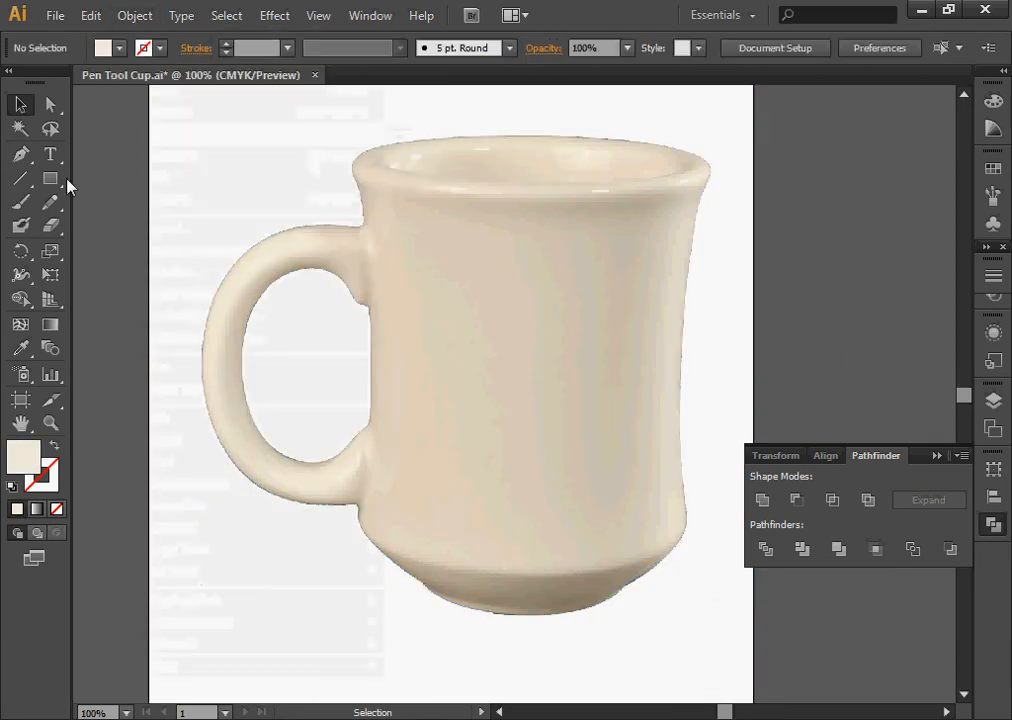
Trace the inner edge of the mug's rim as a closed path with the Pen tool
{"action": "left_click", "coordinate": [20, 154]}
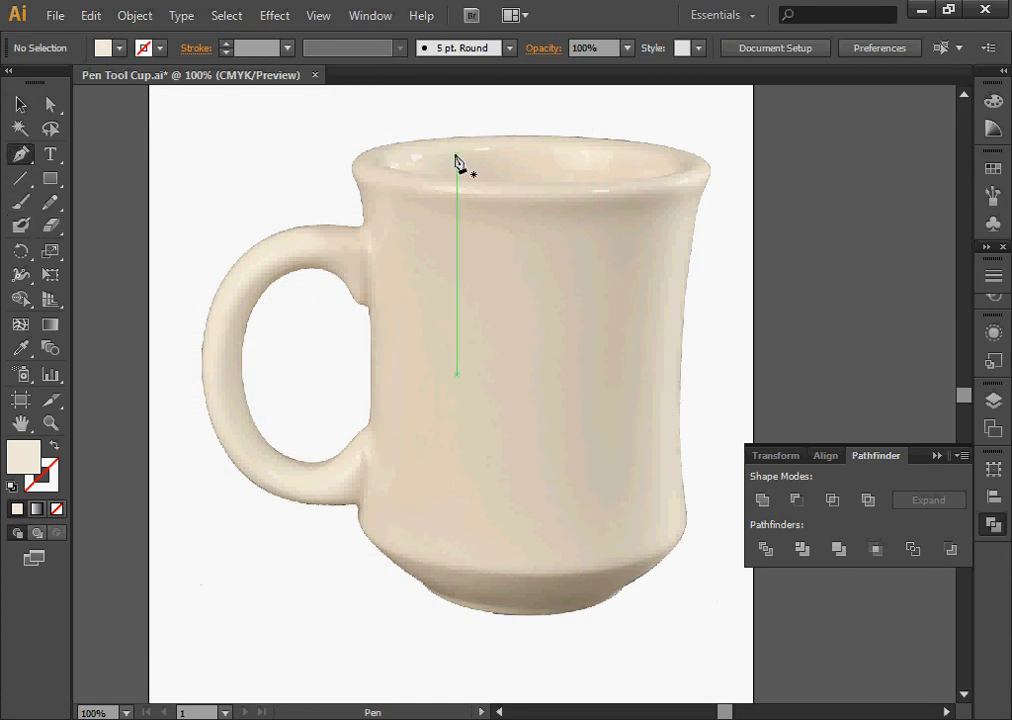
{"action": "key", "text": "ctrl+equal"}
{"action": "key", "text": "ctrl+equal"}
{"action": "left_click_drag", "start_coordinate": [463, 158], "coordinate": [426, 502]}
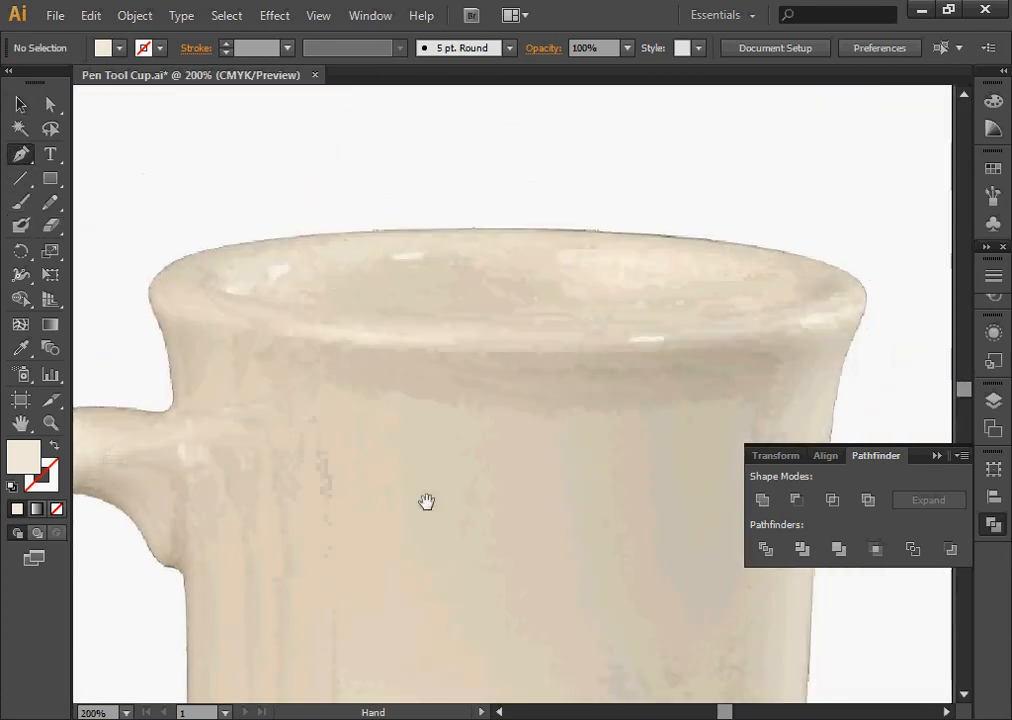
{"action": "left_click", "coordinate": [205, 283]}
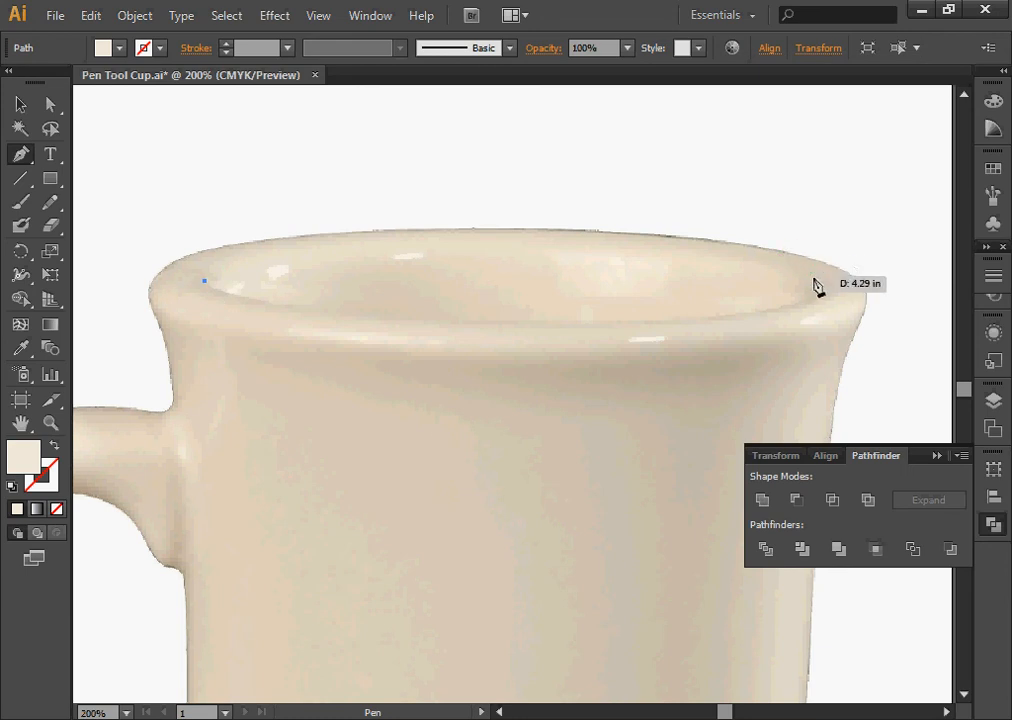
{"action": "left_click_drag", "start_coordinate": [508, 245], "coordinate": [750, 242]}
{"action": "left_click", "coordinate": [509, 246]}
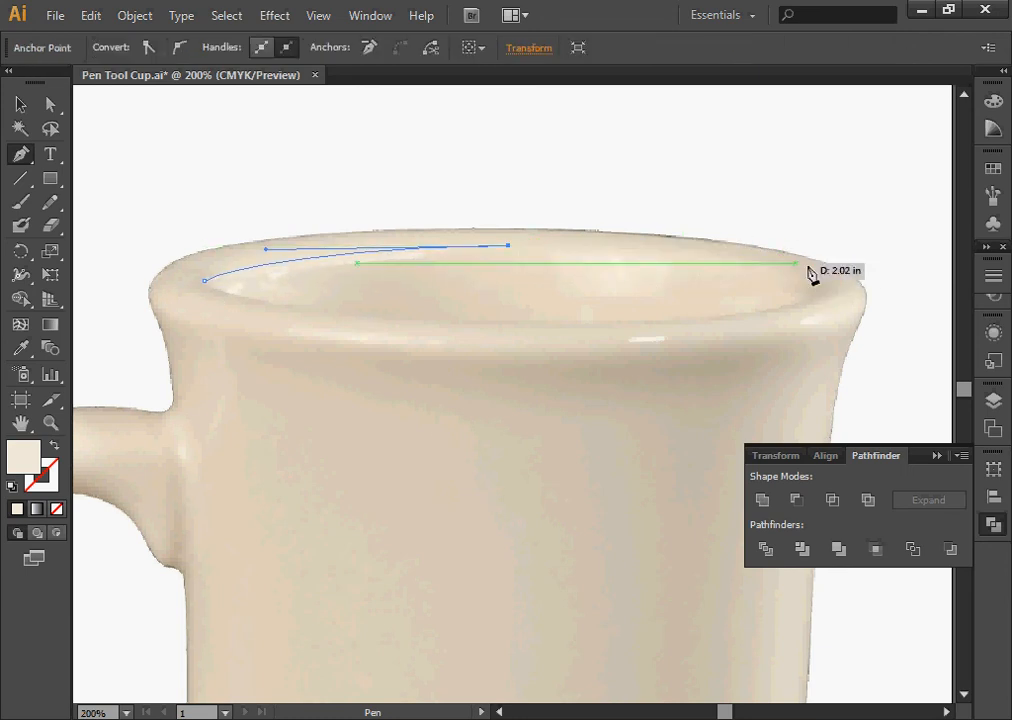
{"action": "left_click_drag", "start_coordinate": [814, 289], "coordinate": [864, 323]}
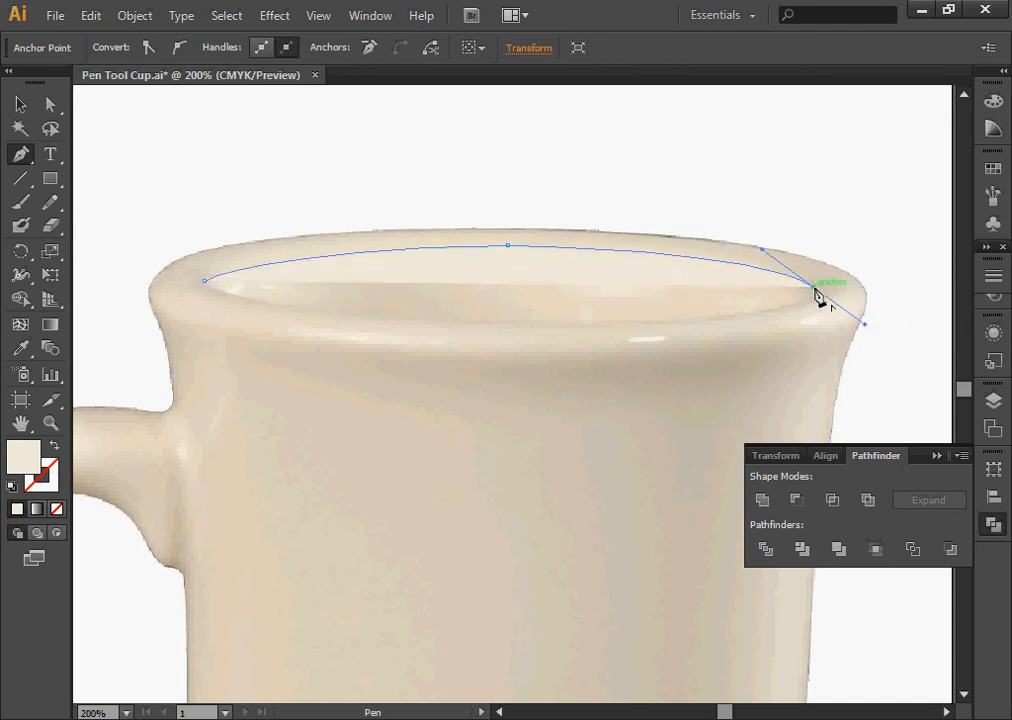
{"action": "left_click_drag", "start_coordinate": [504, 326], "coordinate": [190, 318]}
{"action": "left_click_drag", "start_coordinate": [506, 330], "coordinate": [204, 281]}
{"action": "left_click_drag", "start_coordinate": [204, 281], "coordinate": [265, 248]}
{"action": "mouse_move", "coordinate": [194, 260]}
{"action": "left_mouse_down"}
{"action": "mouse_move", "coordinate": [185, 248]}
{"action": "mouse_move", "coordinate": [192, 255]}
{"action": "left_mouse_up"}
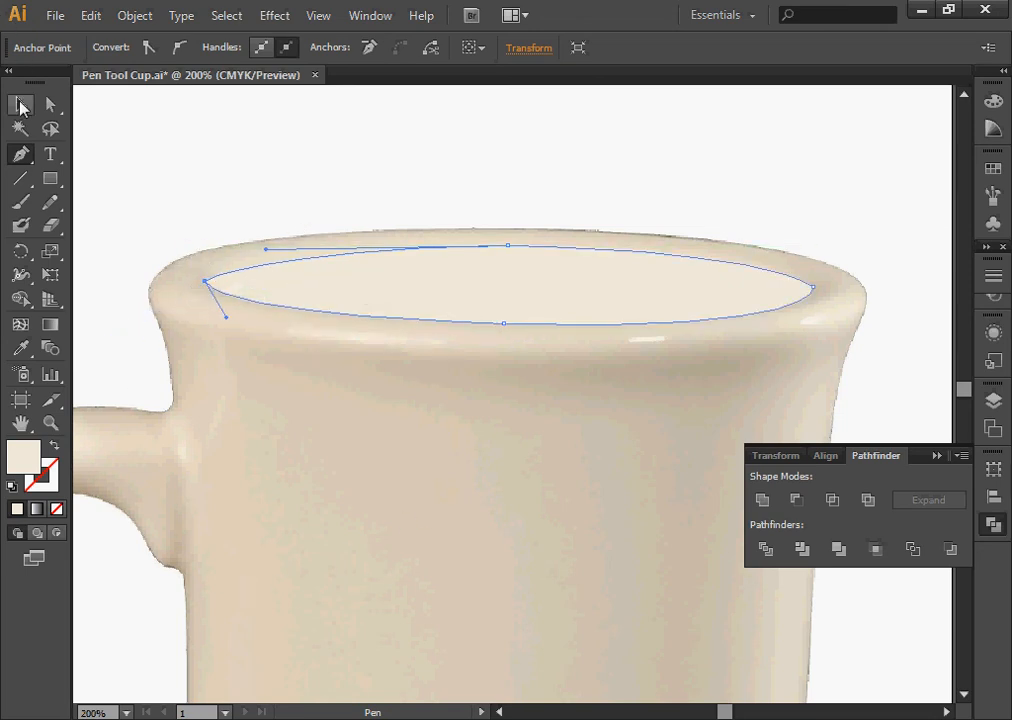
Discard the Pen-traced inner-rim shape completely
{"action": "left_click", "coordinate": [21, 105]}
{"action": "key", "text": "ctrl+z"}
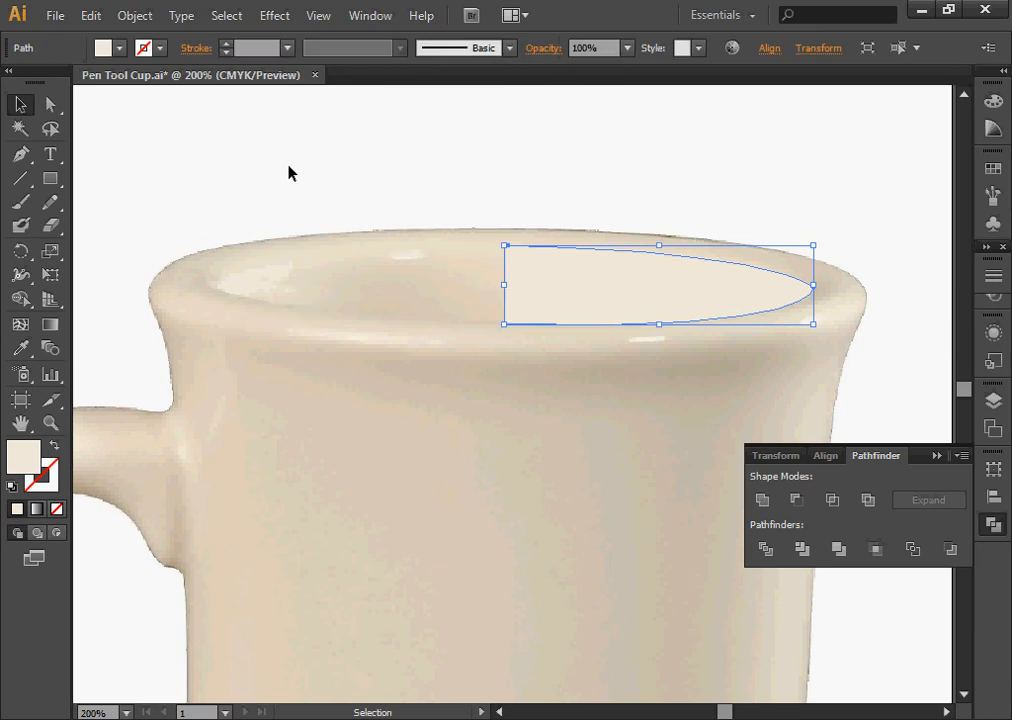
{"action": "key", "text": "Delete"}
Draw an ellipse from its center over the mug's inner rim opening and fill it with black
{"action": "left_click_drag", "start_coordinate": [50, 180], "coordinate": [127, 226]}
{"action": "left_click_drag", "start_coordinate": [503, 290], "coordinate": [800, 331]}
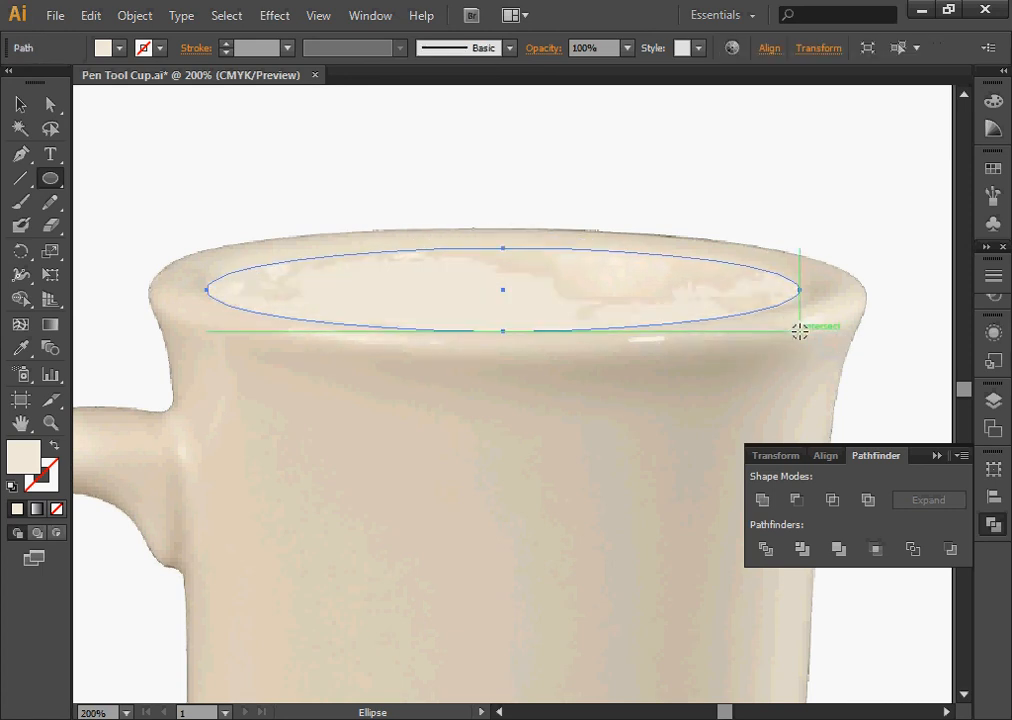
{"action": "left_click", "coordinate": [143, 47]}
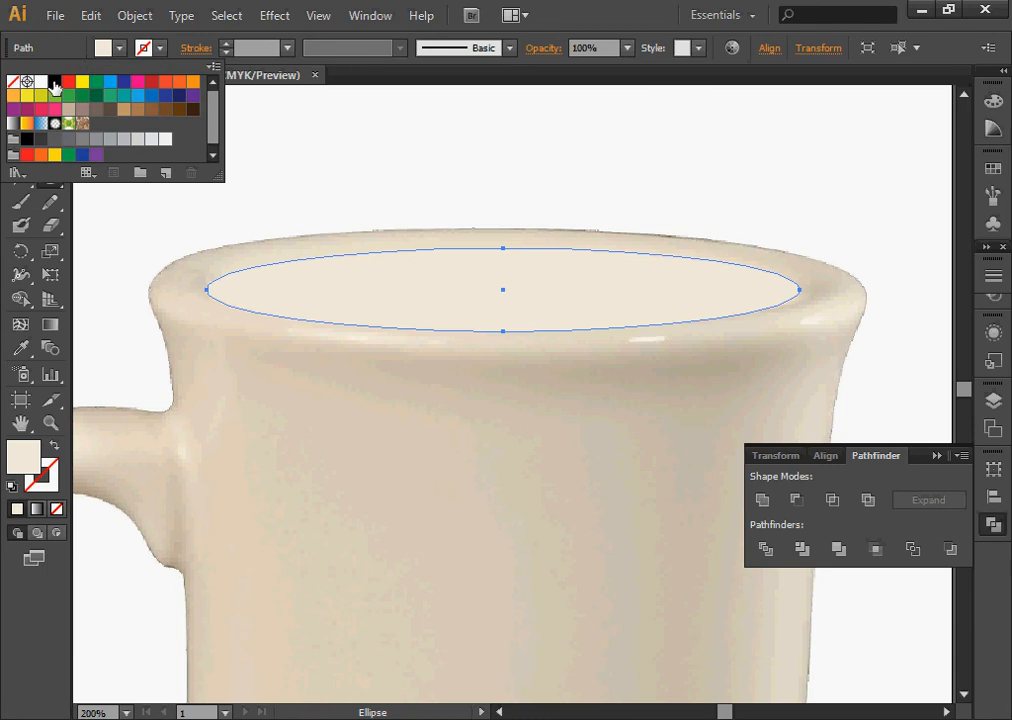
{"action": "left_click", "coordinate": [54, 83]}
{"action": "left_click", "coordinate": [22, 104]}
Unlock all locked objects and clear the resulting selection
{"action": "left_click", "coordinate": [135, 16]}
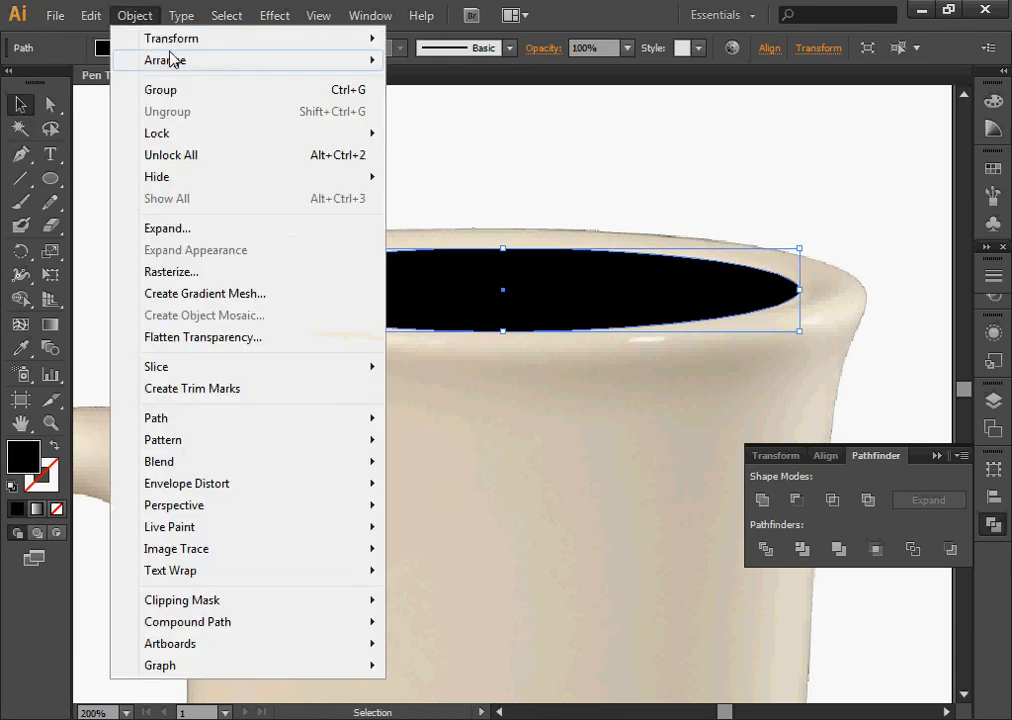
{"action": "left_click", "coordinate": [196, 155]}
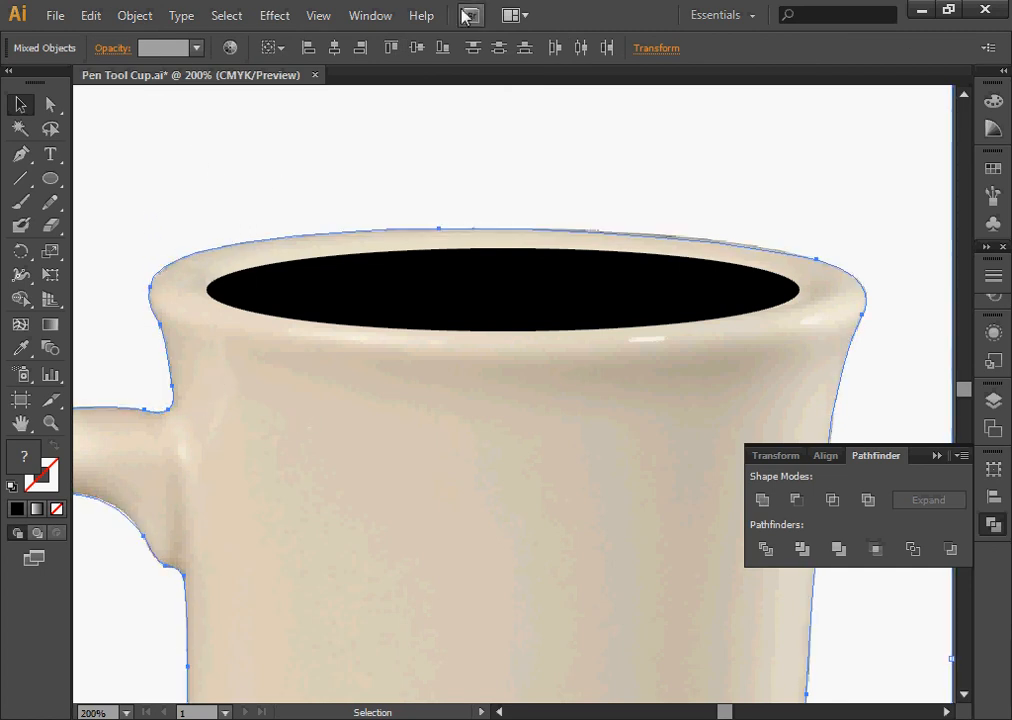
{"action": "left_click", "coordinate": [230, 16]}
{"action": "left_click", "coordinate": [250, 82]}
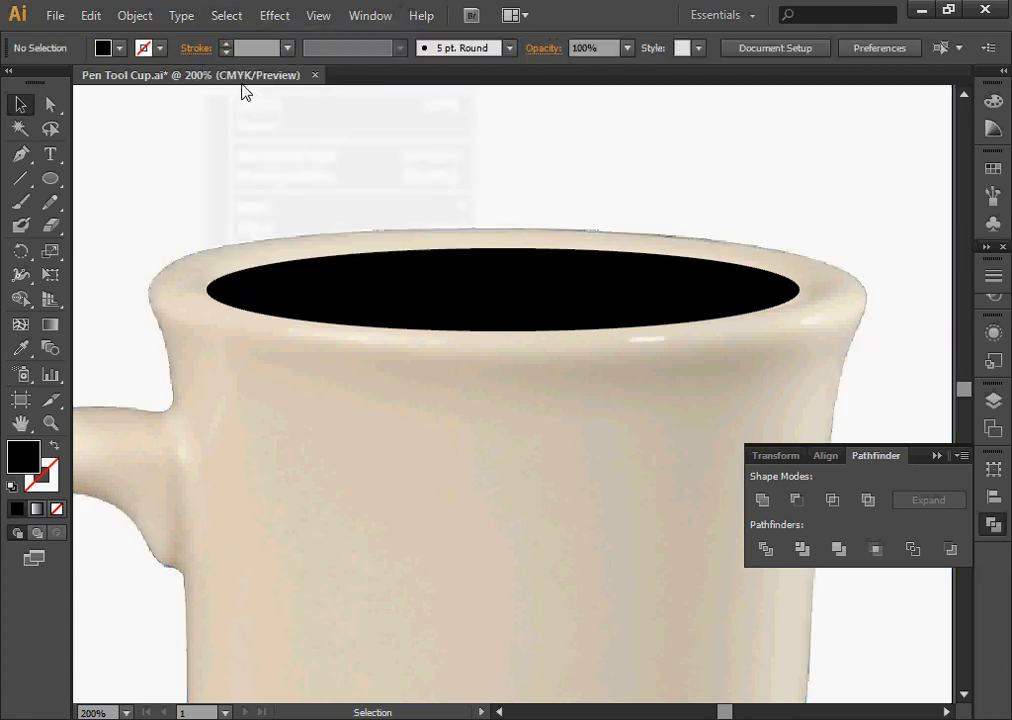
Set the mug shape's opacity to 100% and deselect it to show the whole illustration
{"action": "left_click", "coordinate": [213, 416]}
{"action": "left_click", "coordinate": [627, 48]}
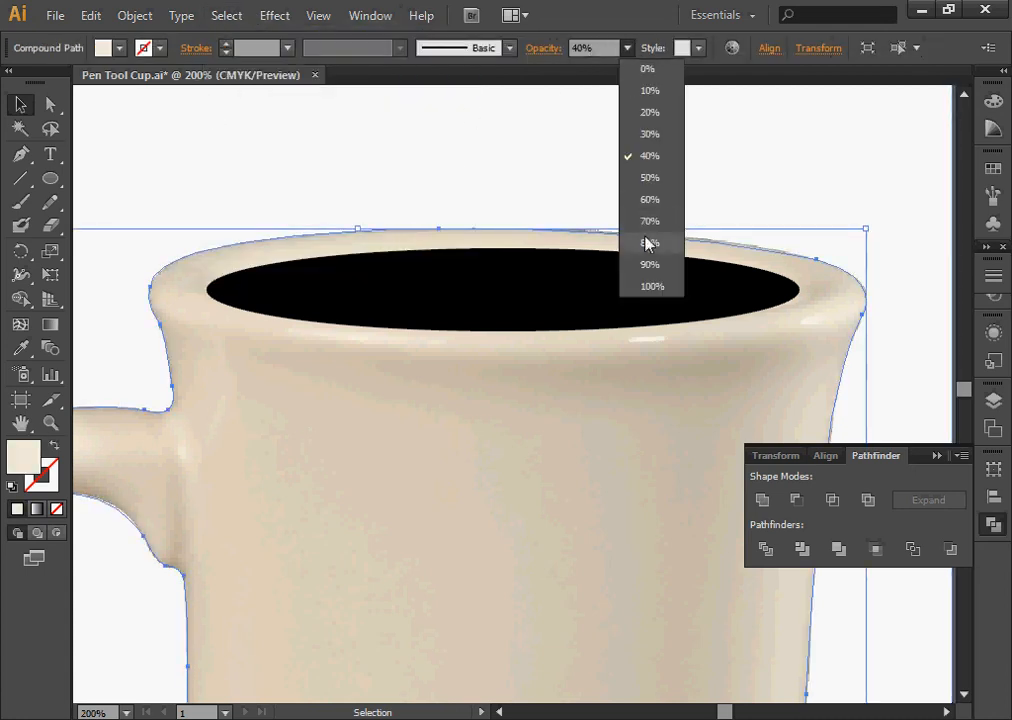
{"action": "left_click", "coordinate": [650, 286]}
{"action": "key", "text": "ctrl+minus"}
{"action": "key", "text": "ctrl+minus"}
{"action": "key", "text": "ctrl+minus"}
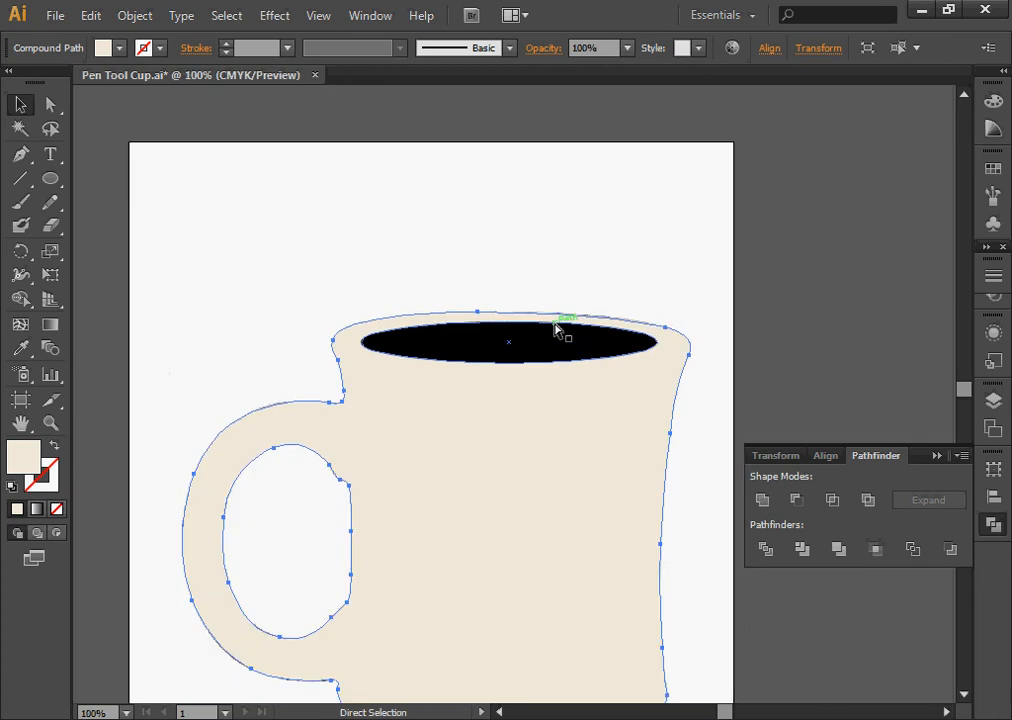
{"action": "left_click_drag", "start_coordinate": [570, 324], "coordinate": [554, 183]}
{"action": "left_click", "coordinate": [874, 285]}
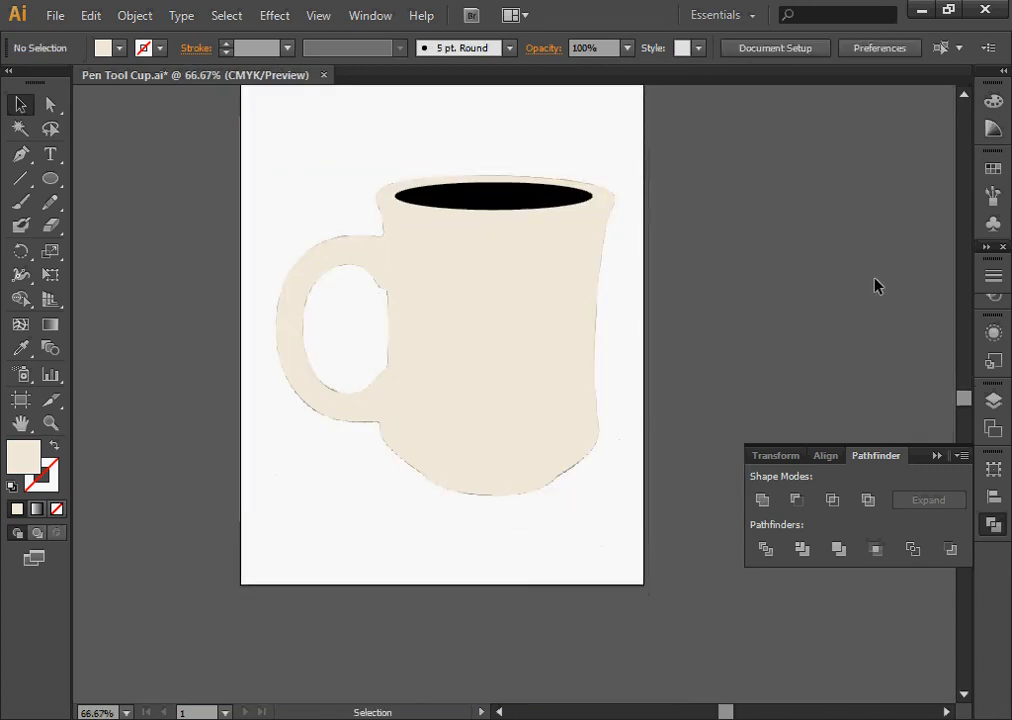
Remove the reference photo from behind the mug illustration
{"action": "left_click", "coordinate": [318, 200]}
{"action": "key", "text": "ctrl+2"}
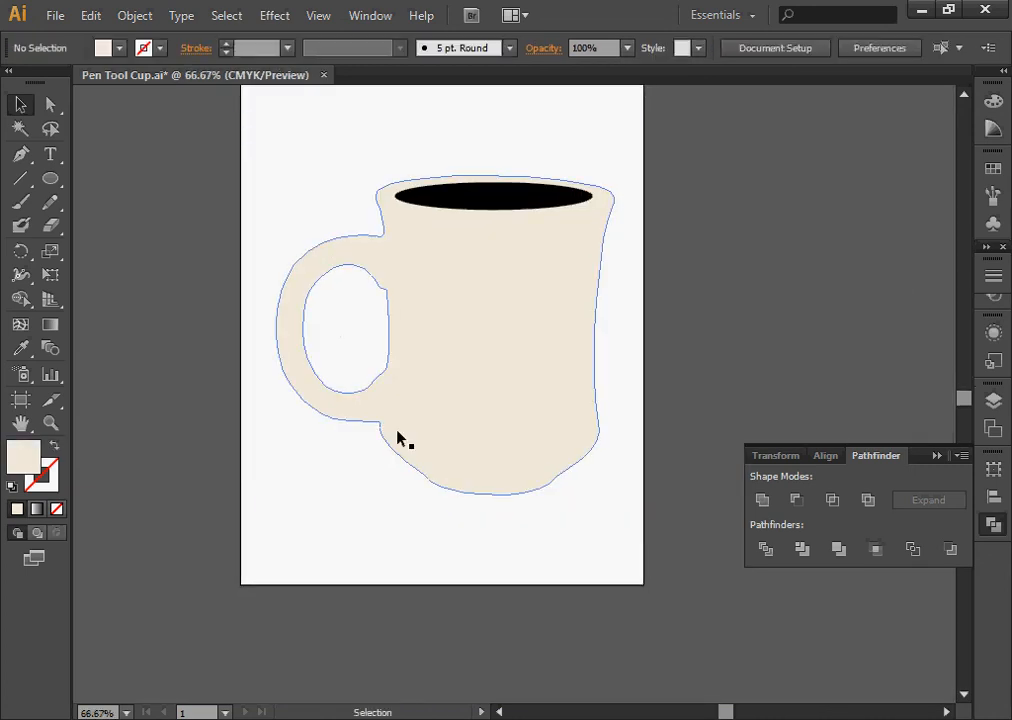
Set the black coffee ellipse's opacity to 30% and deselect it
{"action": "left_click", "coordinate": [493, 196]}
{"action": "left_click", "coordinate": [625, 48]}
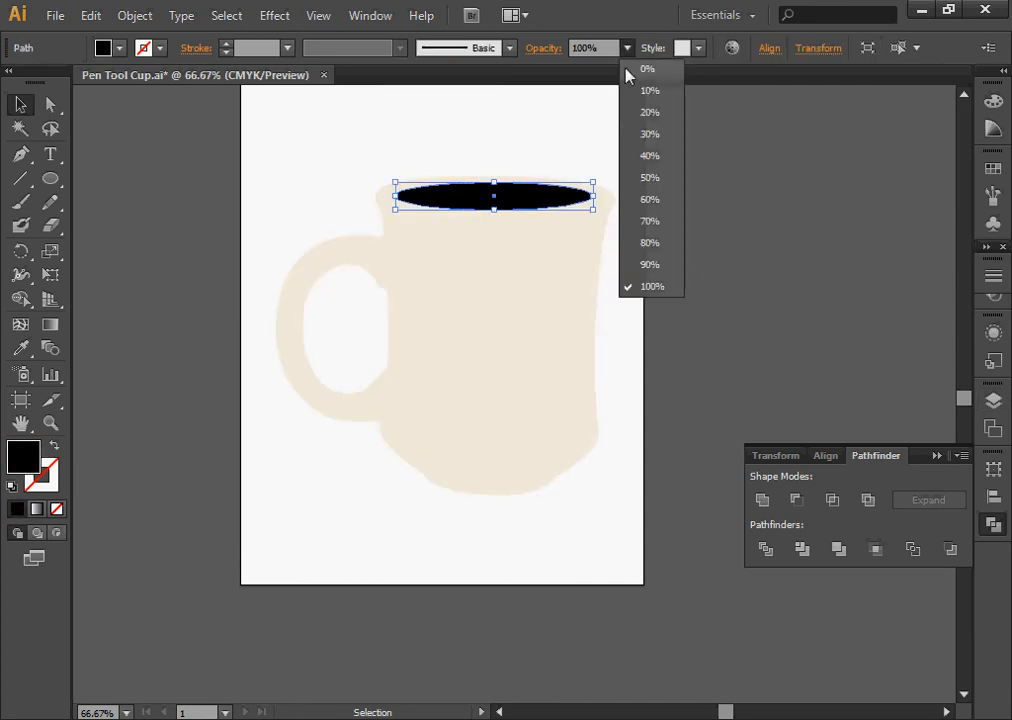
{"action": "left_click", "coordinate": [648, 136]}
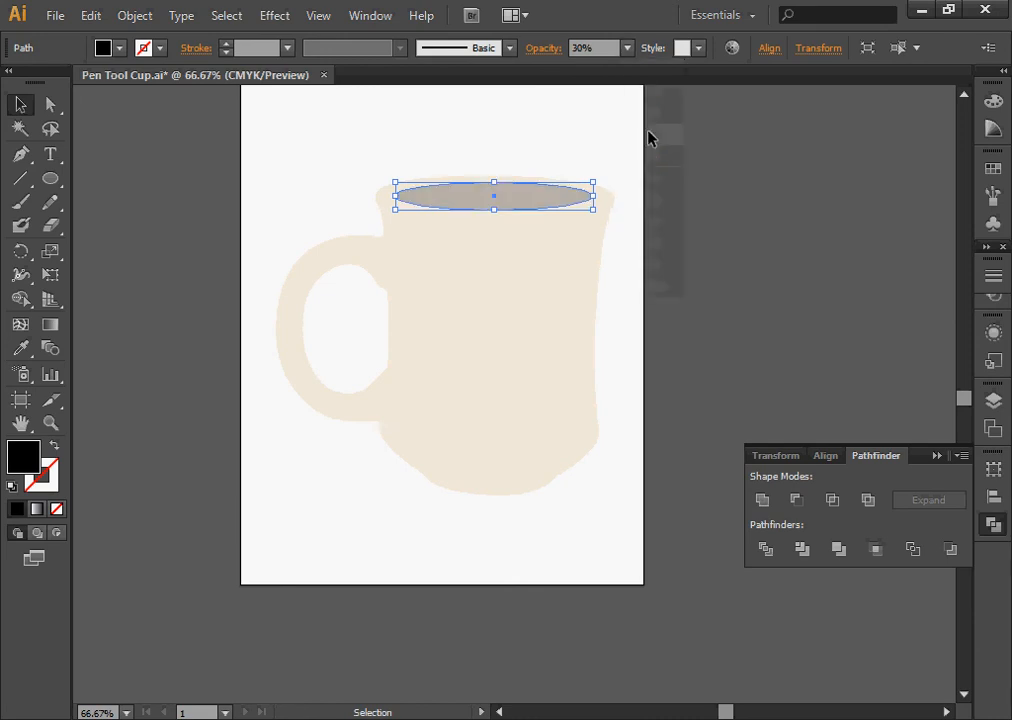
{"action": "left_click", "coordinate": [758, 333]}
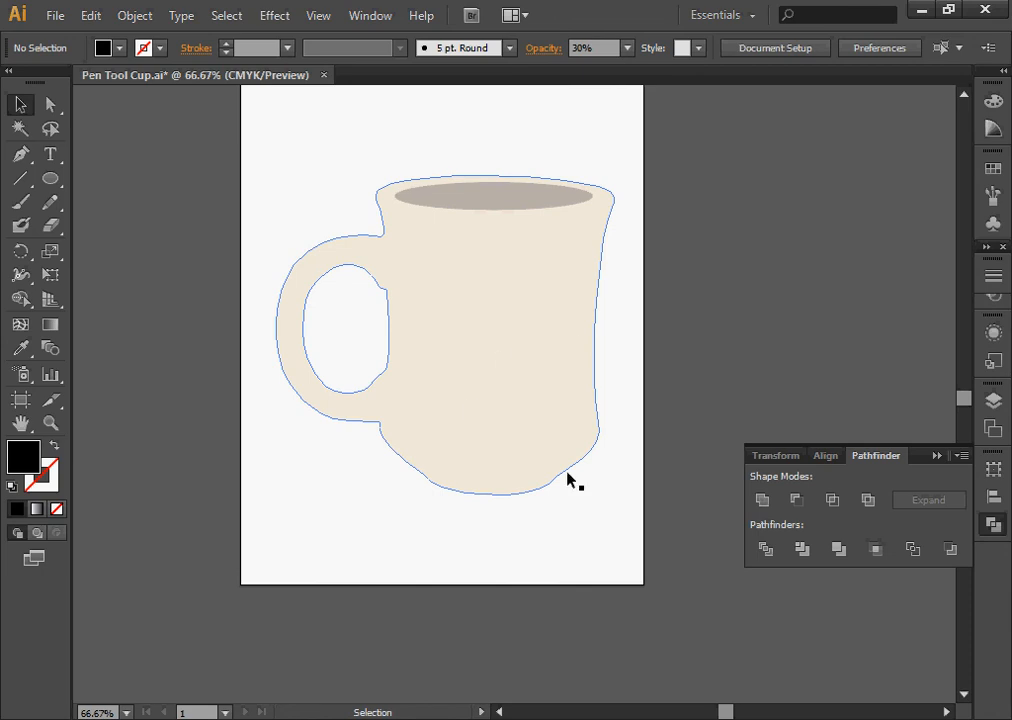
Group the inner-rim ellipse and the mug shape into one object
{"action": "left_click", "coordinate": [558, 199]}
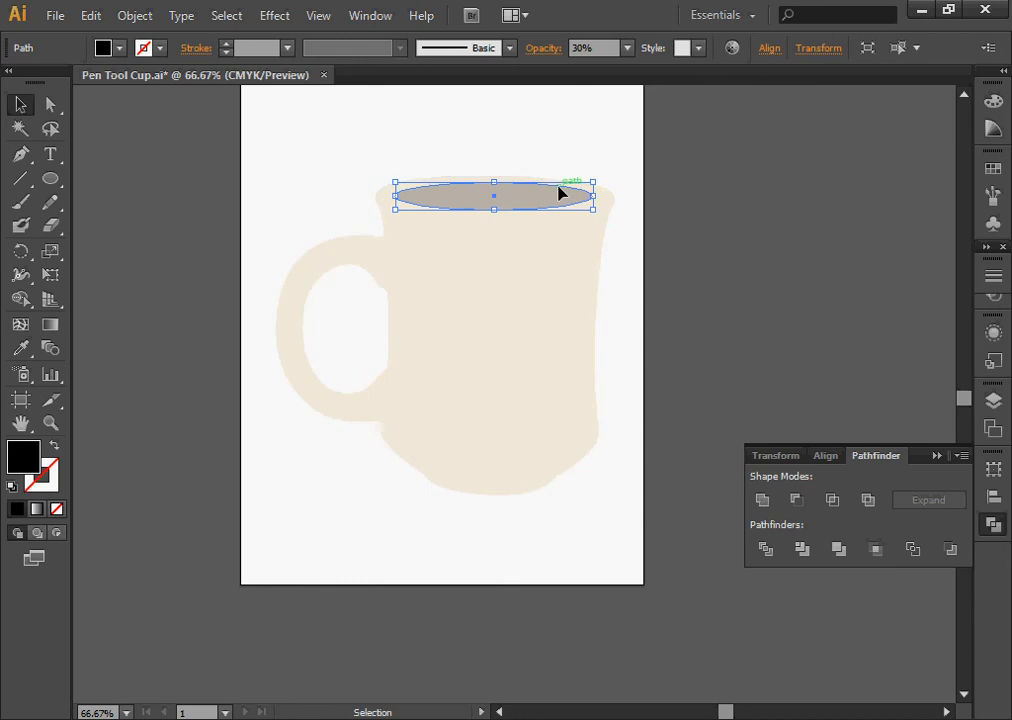
{"action": "left_click", "coordinate": [538, 357], "text": "shift"}
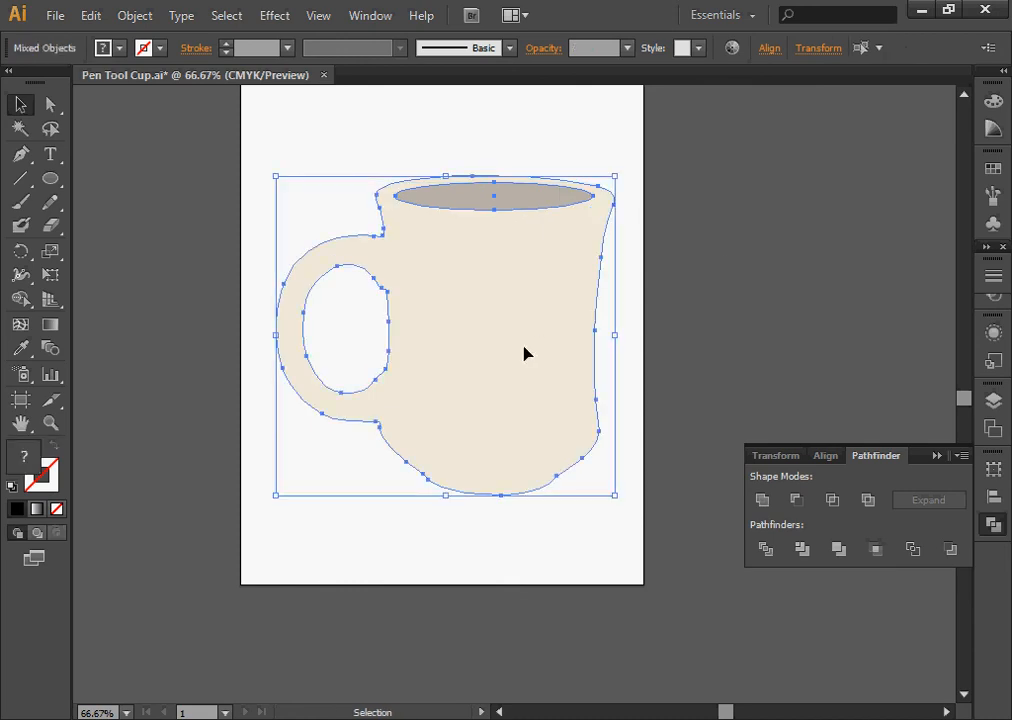
{"action": "left_click", "coordinate": [128, 16]}
{"action": "left_click", "coordinate": [164, 89]}
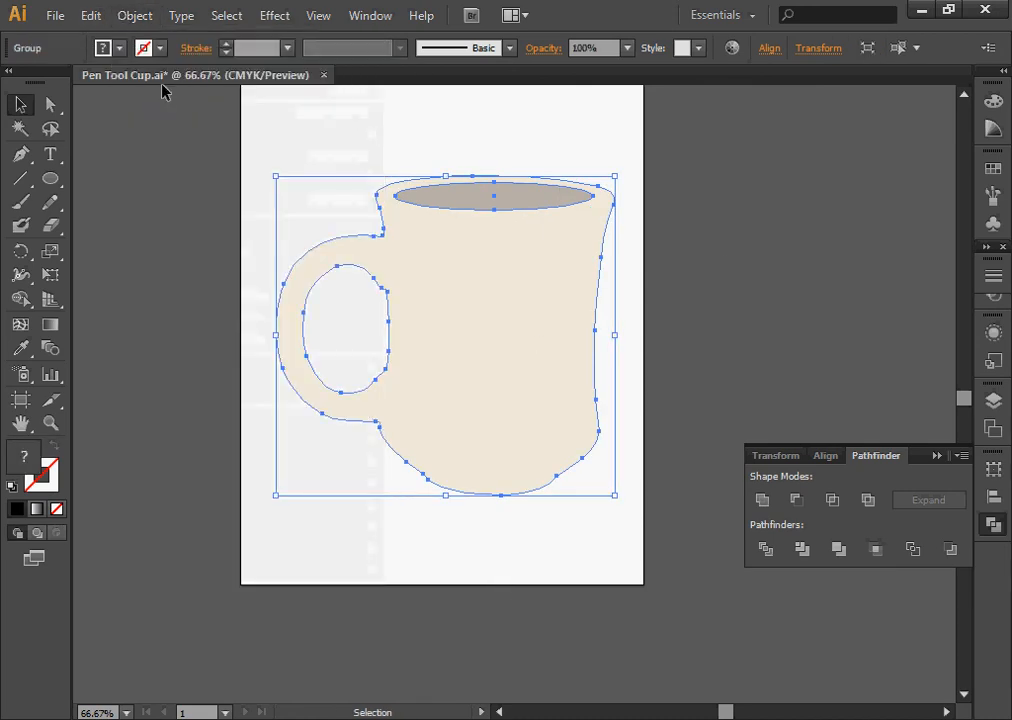
{"action": "left_click", "coordinate": [186, 152]}
Move the grouped mug slightly upward and to the left on the artboard, and deselect it
{"action": "left_click", "coordinate": [594, 334]}
{"action": "left_click_drag", "start_coordinate": [490, 322], "coordinate": [513, 359]}
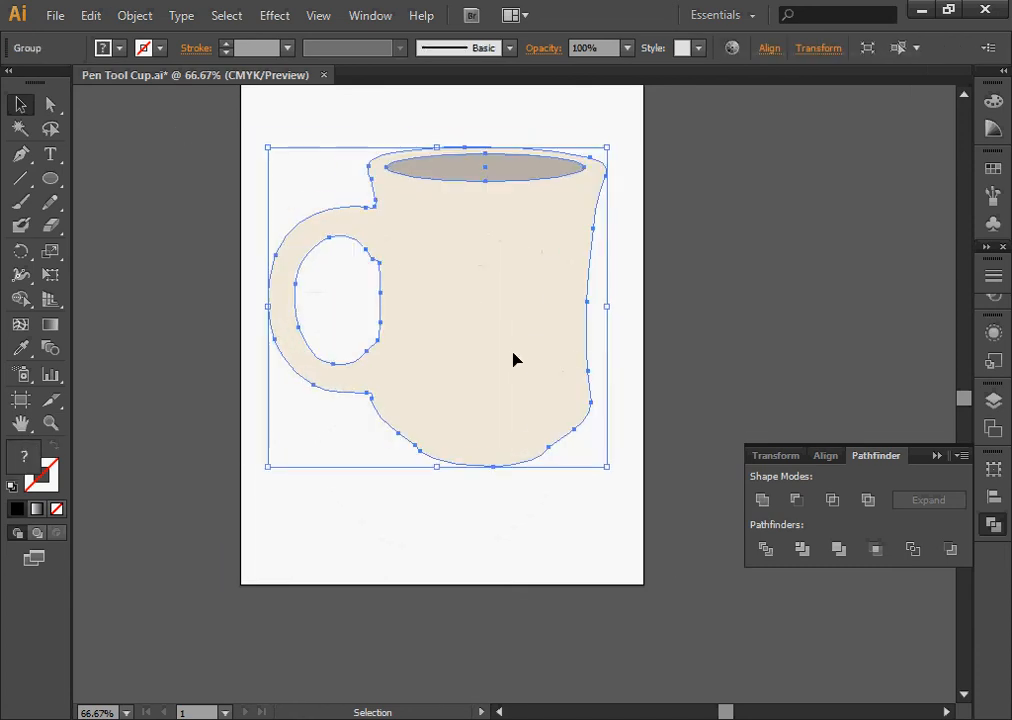
{"action": "left_click", "coordinate": [696, 319]}
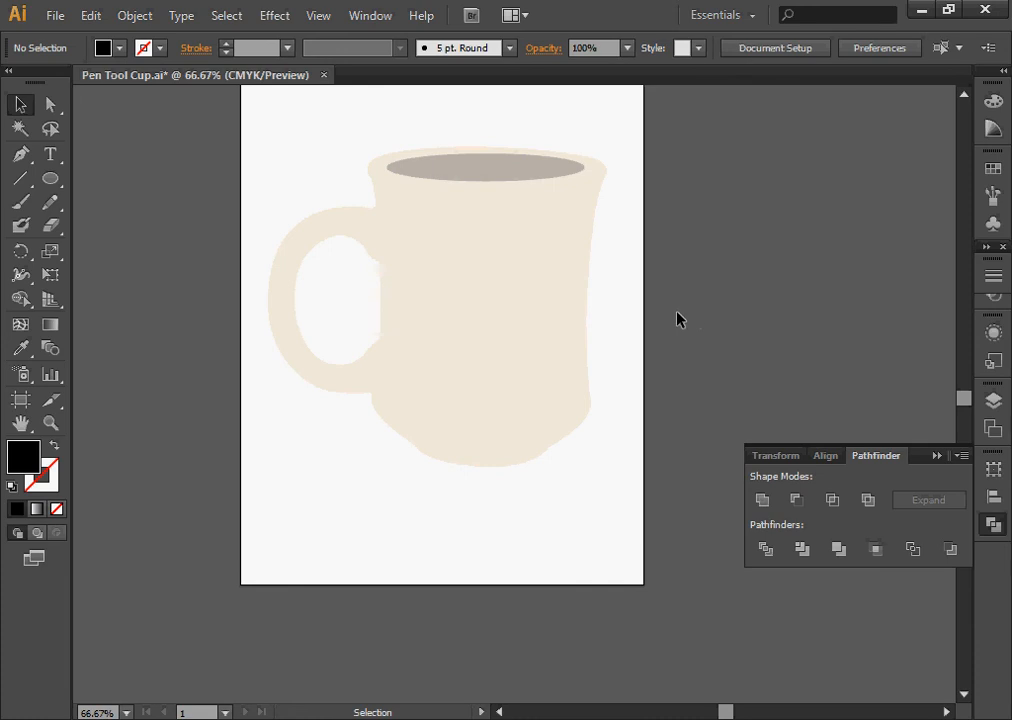